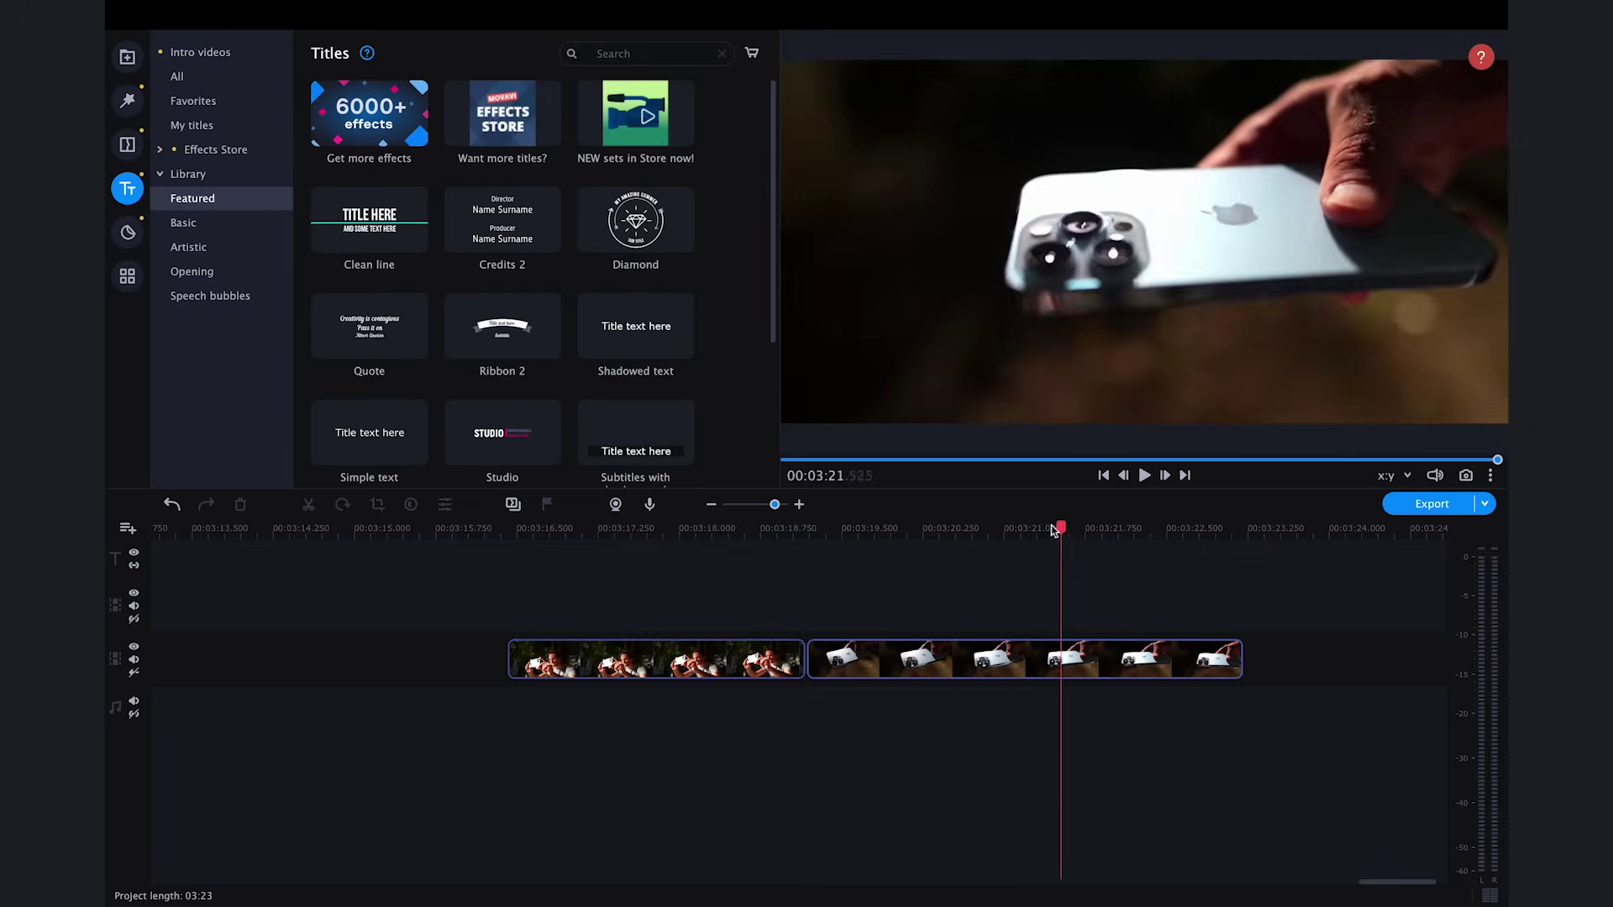
Preview the man-filming and phone clips, then select the phone close-up clip for effects.
{"action": "left_click_drag", "start_coordinate": [910, 544], "coordinate": [536, 551]}
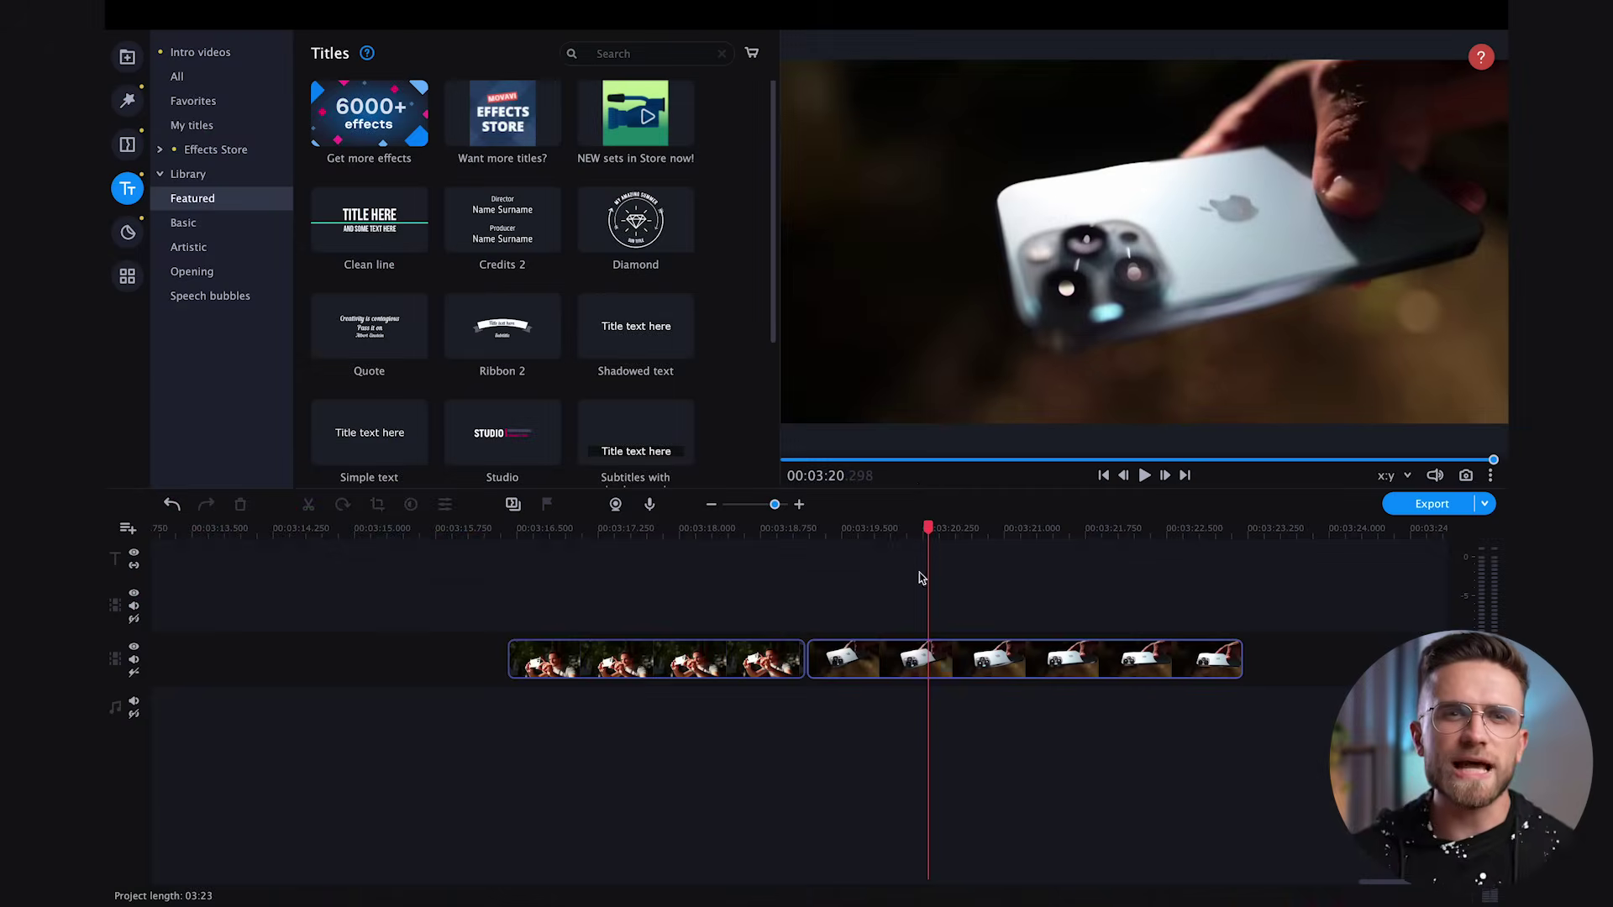
{"action": "left_click_drag", "start_coordinate": [898, 527], "coordinate": [614, 529]}
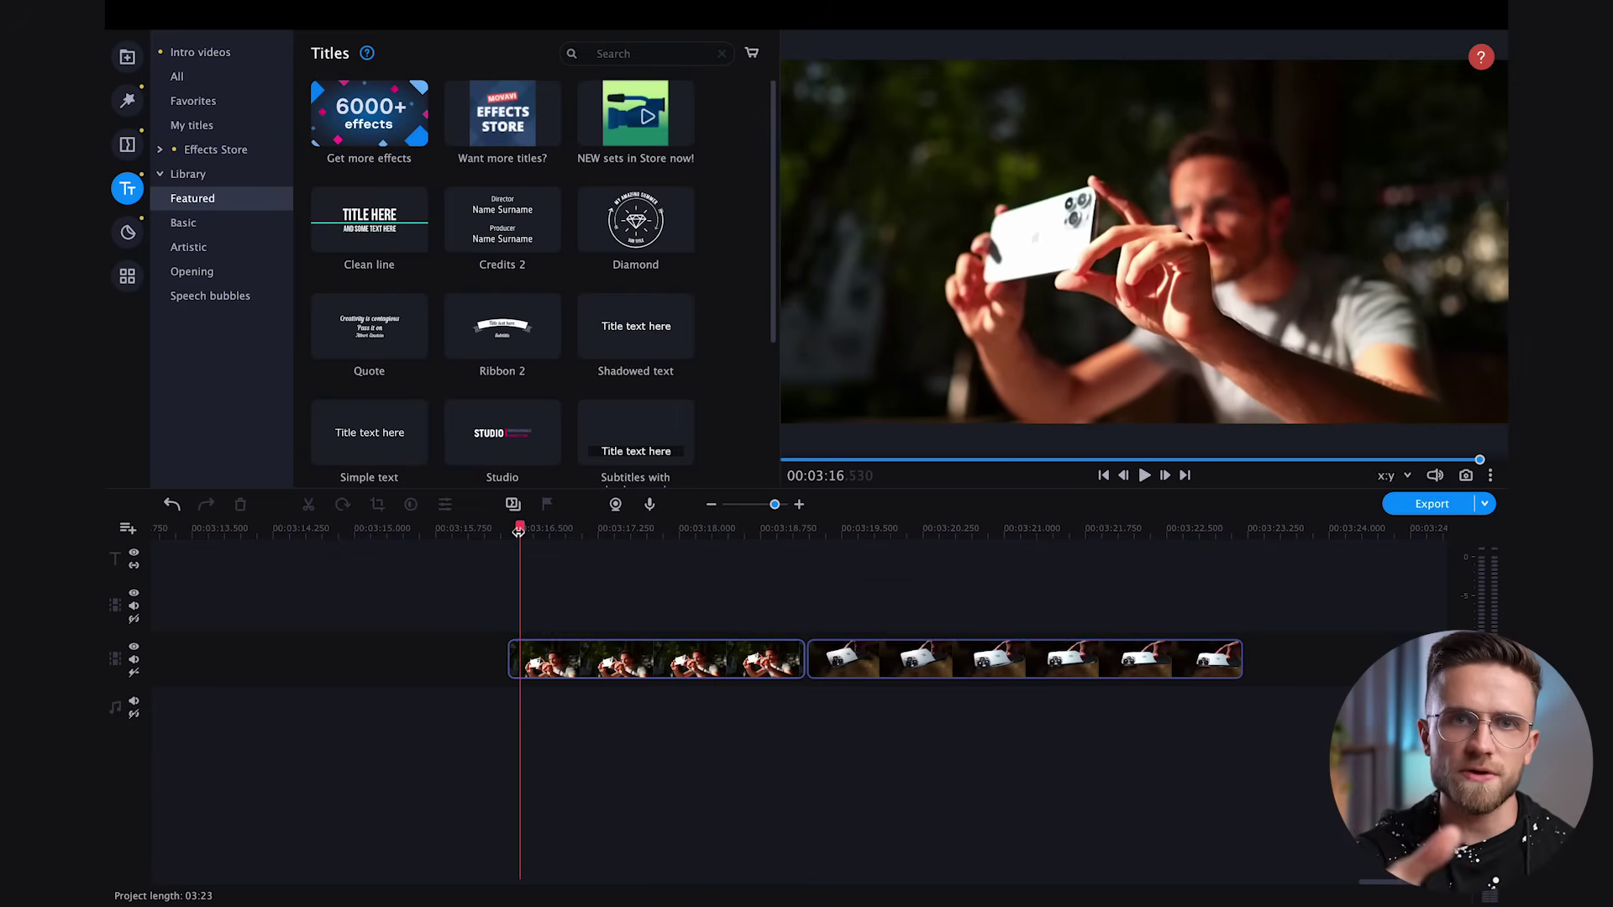
{"action": "key", "text": "space"}
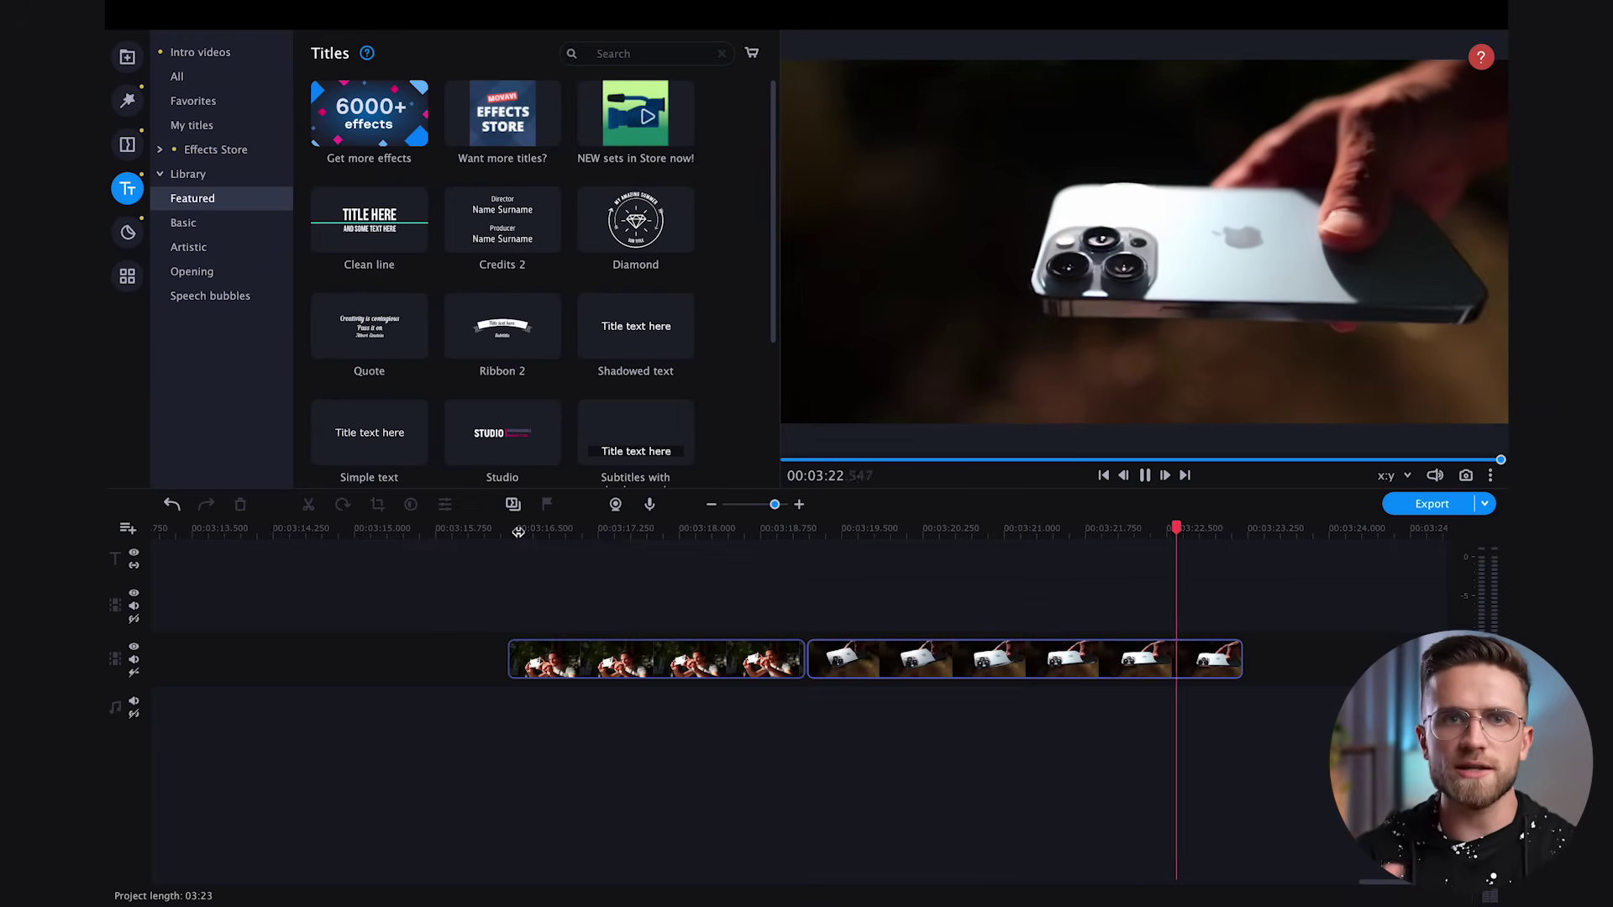
{"action": "mouse_move", "coordinate": [1040, 531]}
{"action": "left_mouse_down"}
{"action": "mouse_move", "coordinate": [1055, 531]}
{"action": "mouse_move", "coordinate": [536, 551]}
{"action": "mouse_move", "coordinate": [943, 572]}
{"action": "mouse_move", "coordinate": [1009, 529]}
{"action": "left_mouse_up"}
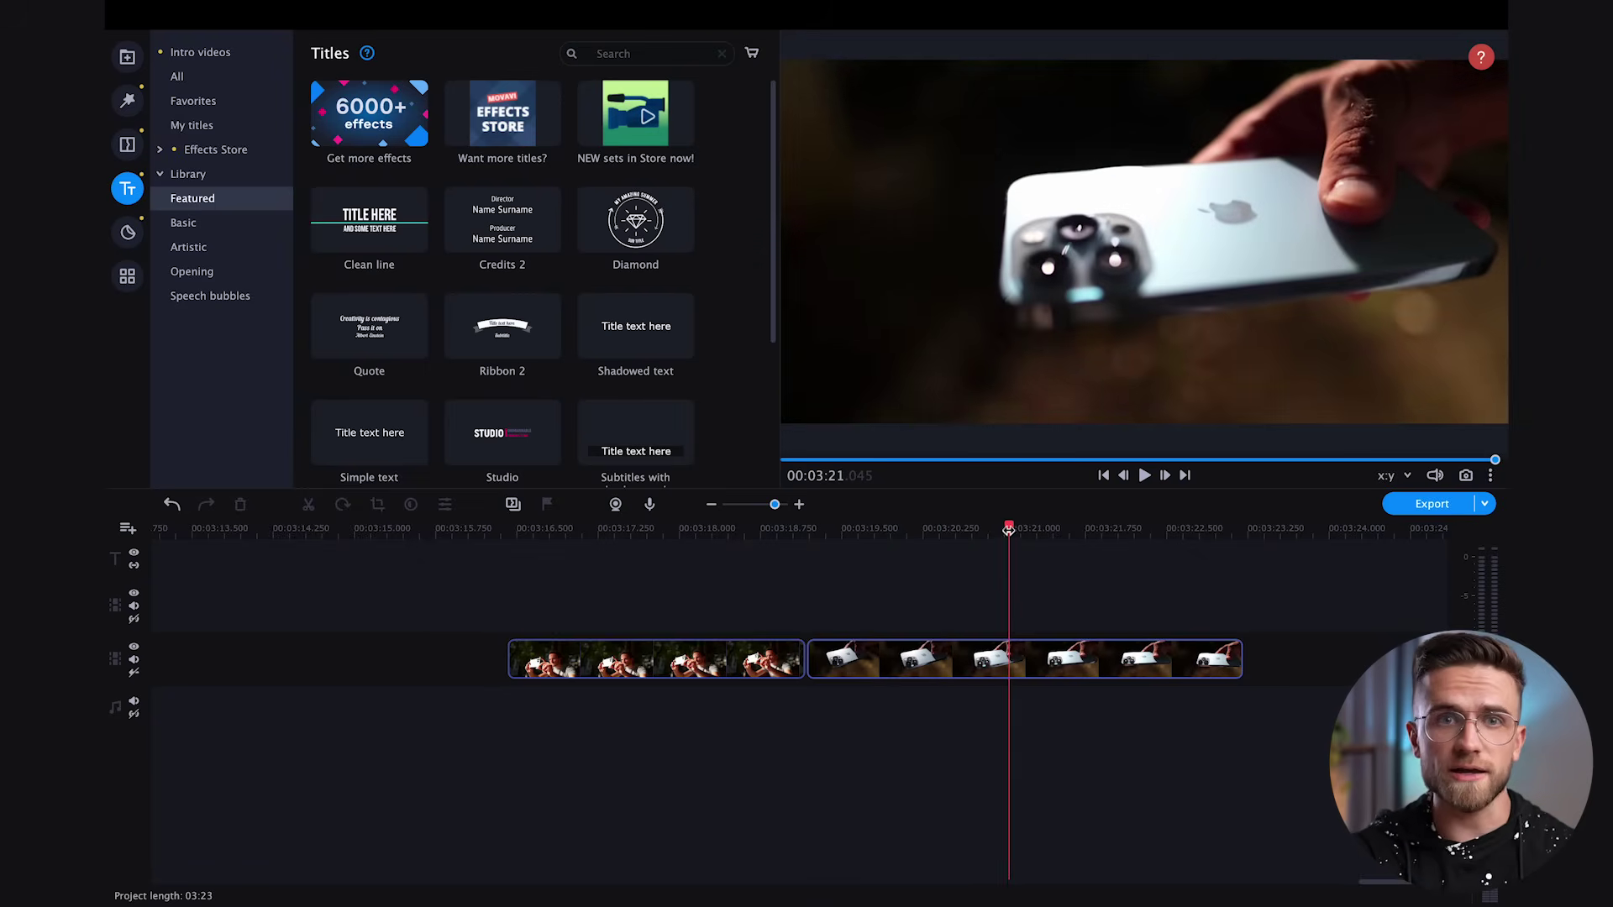
{"action": "left_click", "coordinate": [924, 681]}
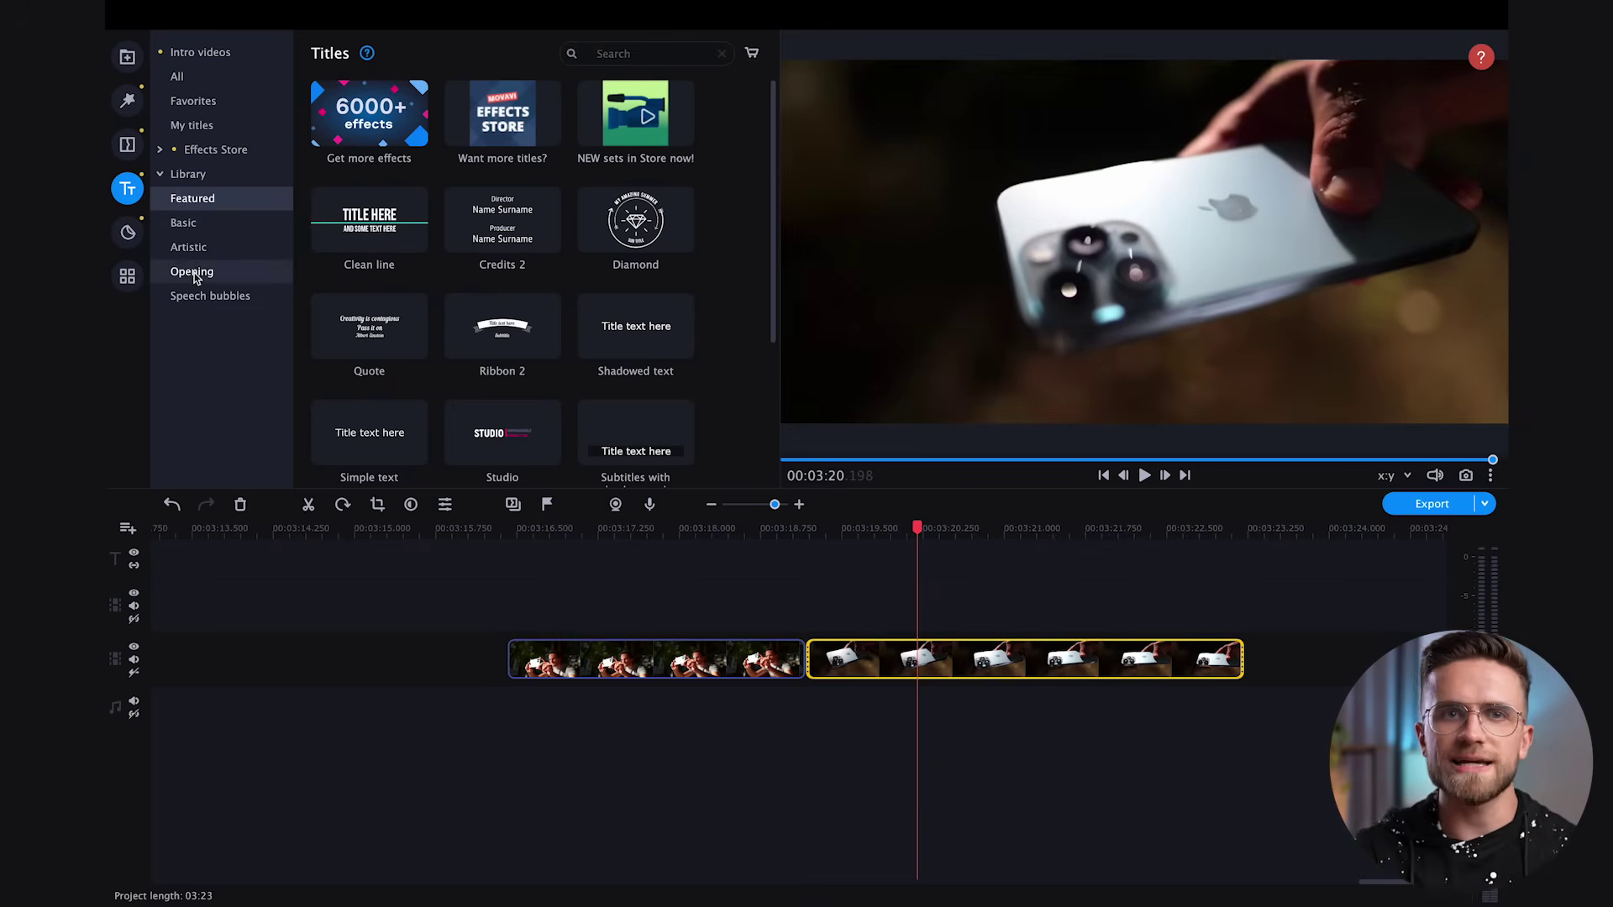
{"action": "left_click", "coordinate": [128, 101]}
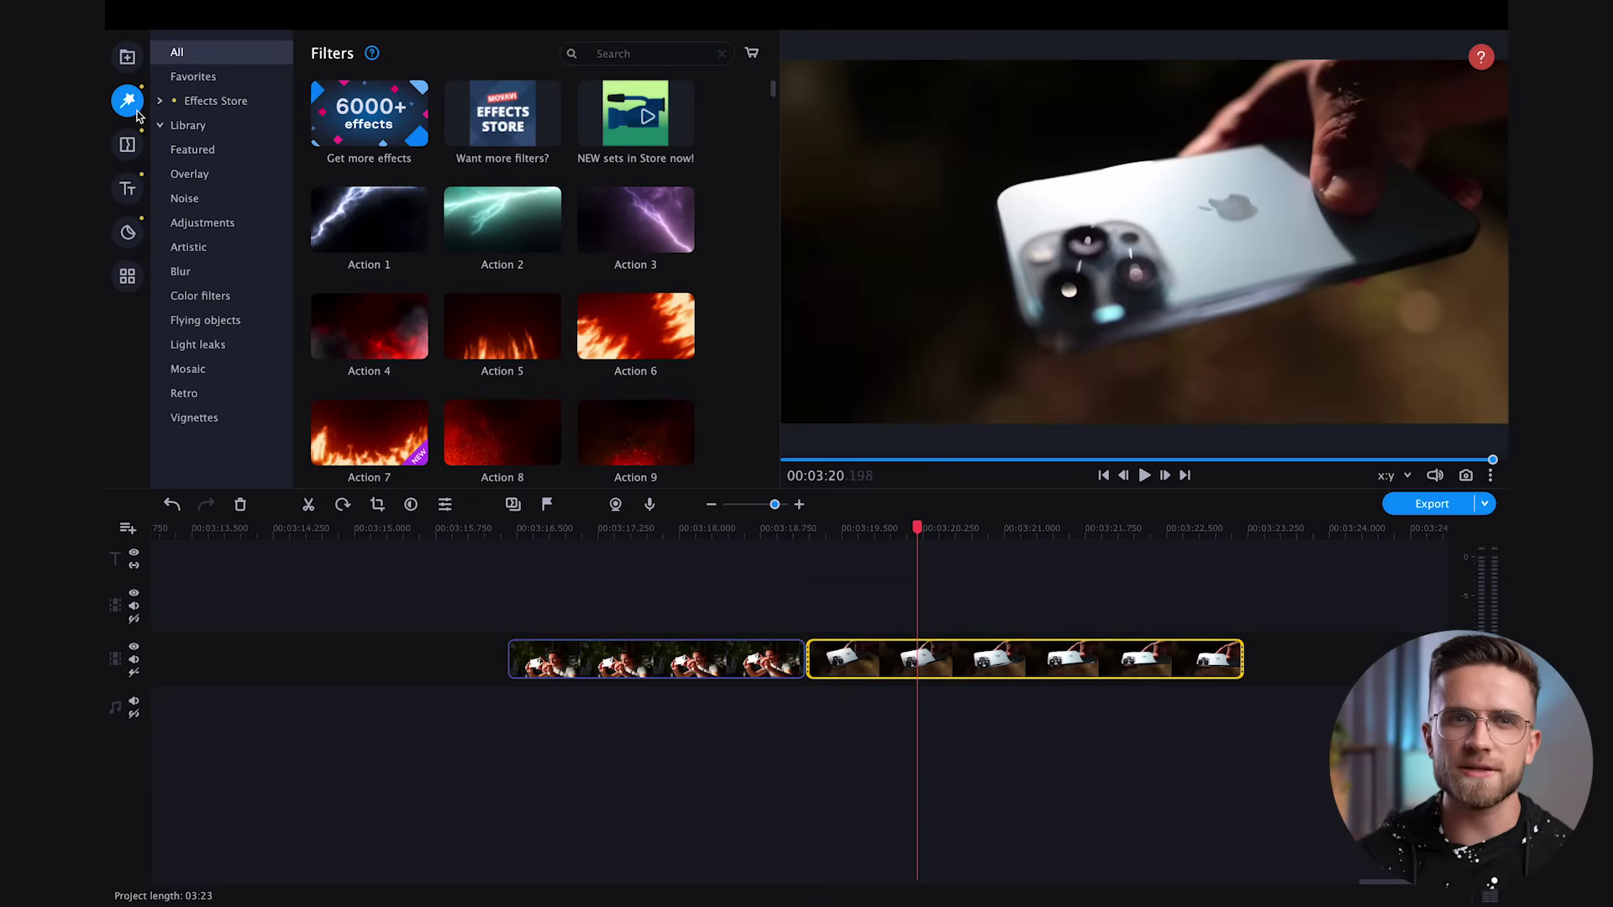
Find Digital 10 in the store pack filters and apply it to the phone close-up clip.
{"action": "left_click", "coordinate": [220, 101]}
{"action": "scroll", "coordinate": [517, 330], "scroll_direction": "down", "scroll_amount": 15}
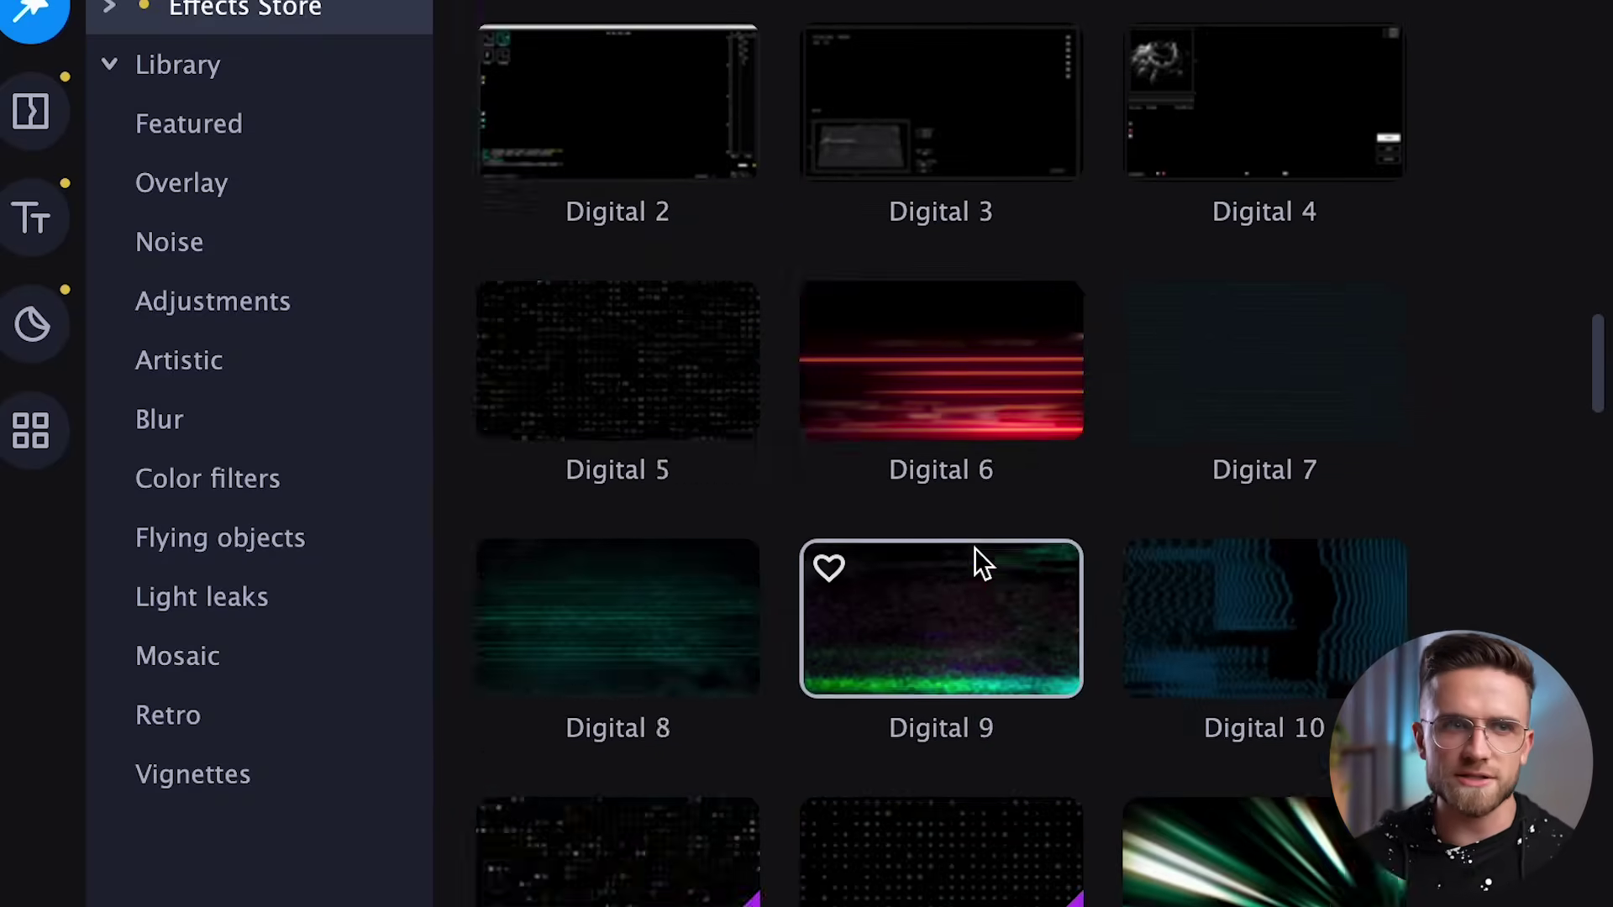
{"action": "scroll", "coordinate": [975, 548], "scroll_direction": "down", "scroll_amount": 4}
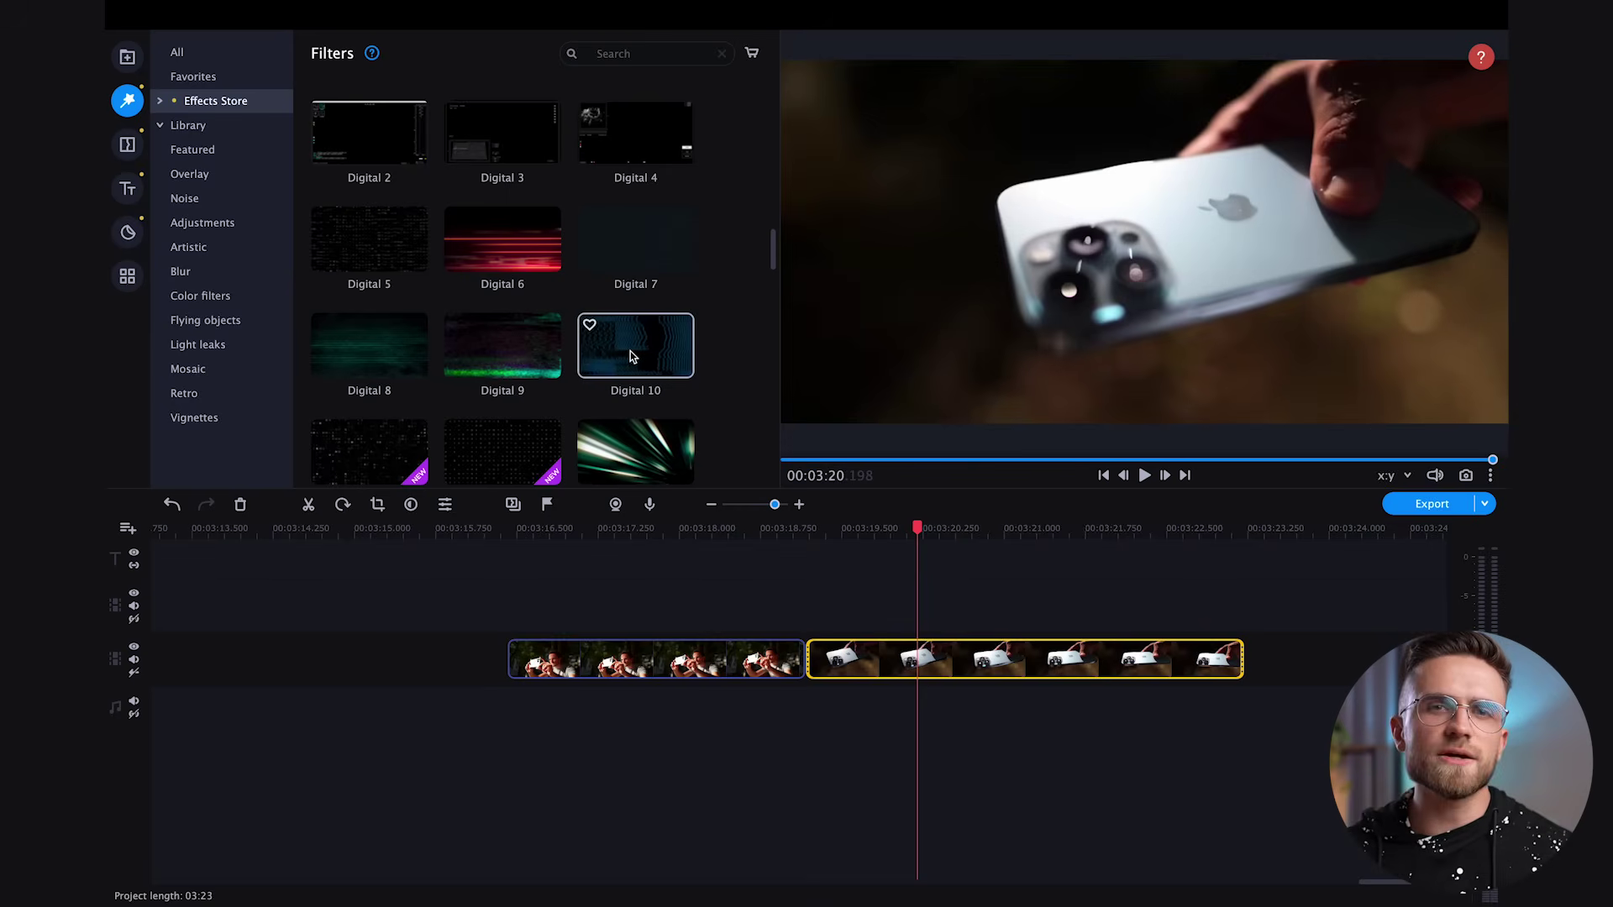
{"action": "right_click", "coordinate": [630, 351]}
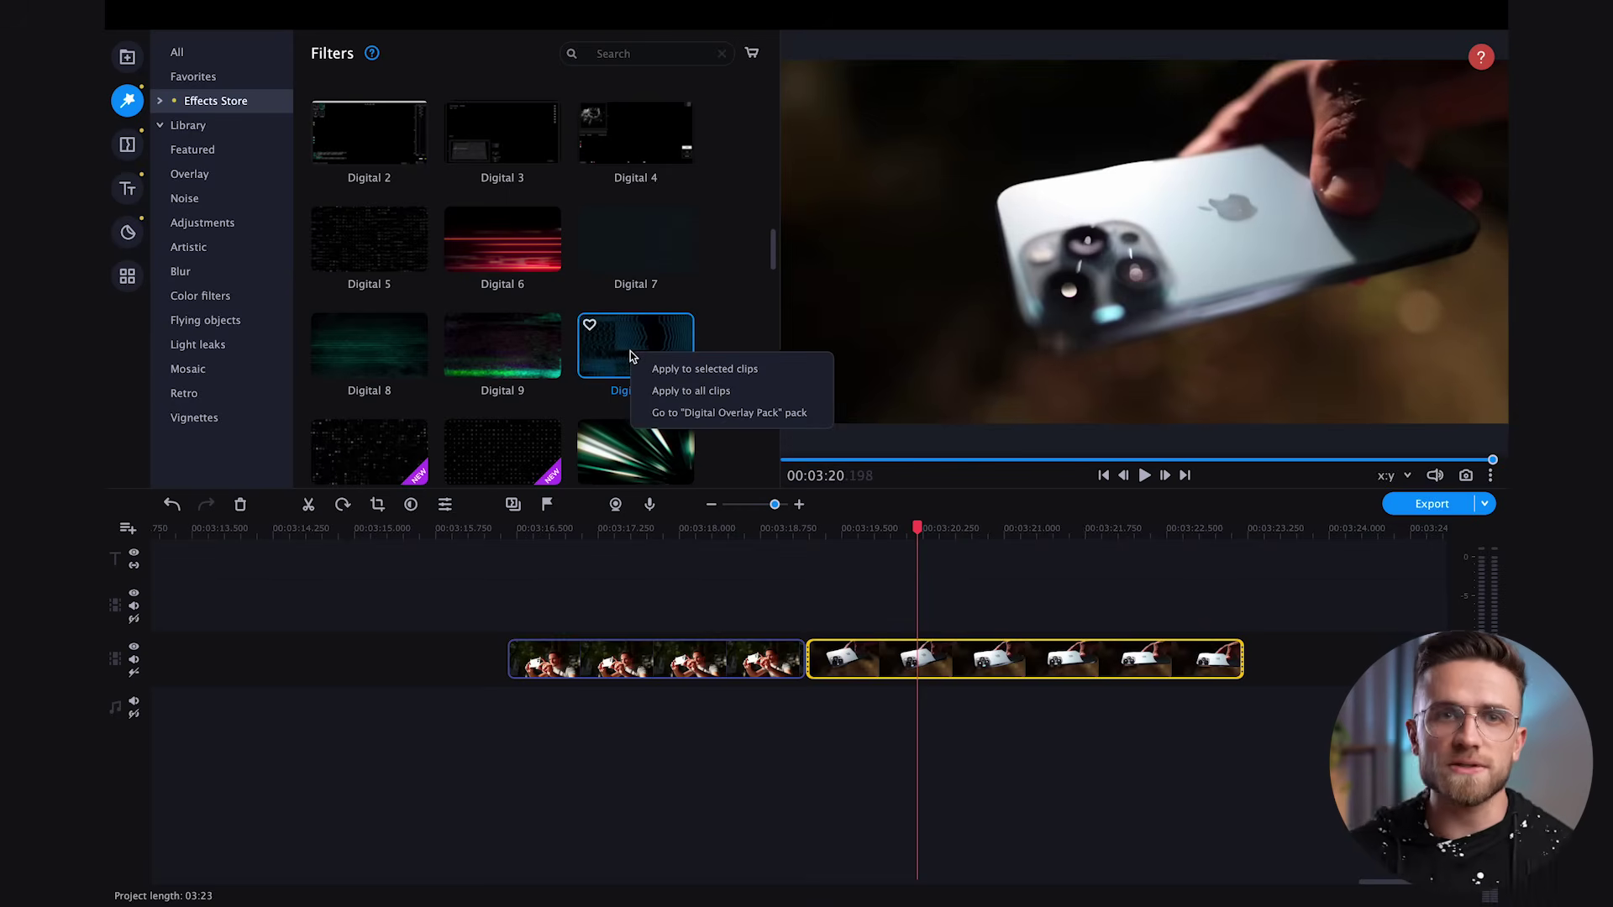
{"action": "left_click", "coordinate": [665, 411]}
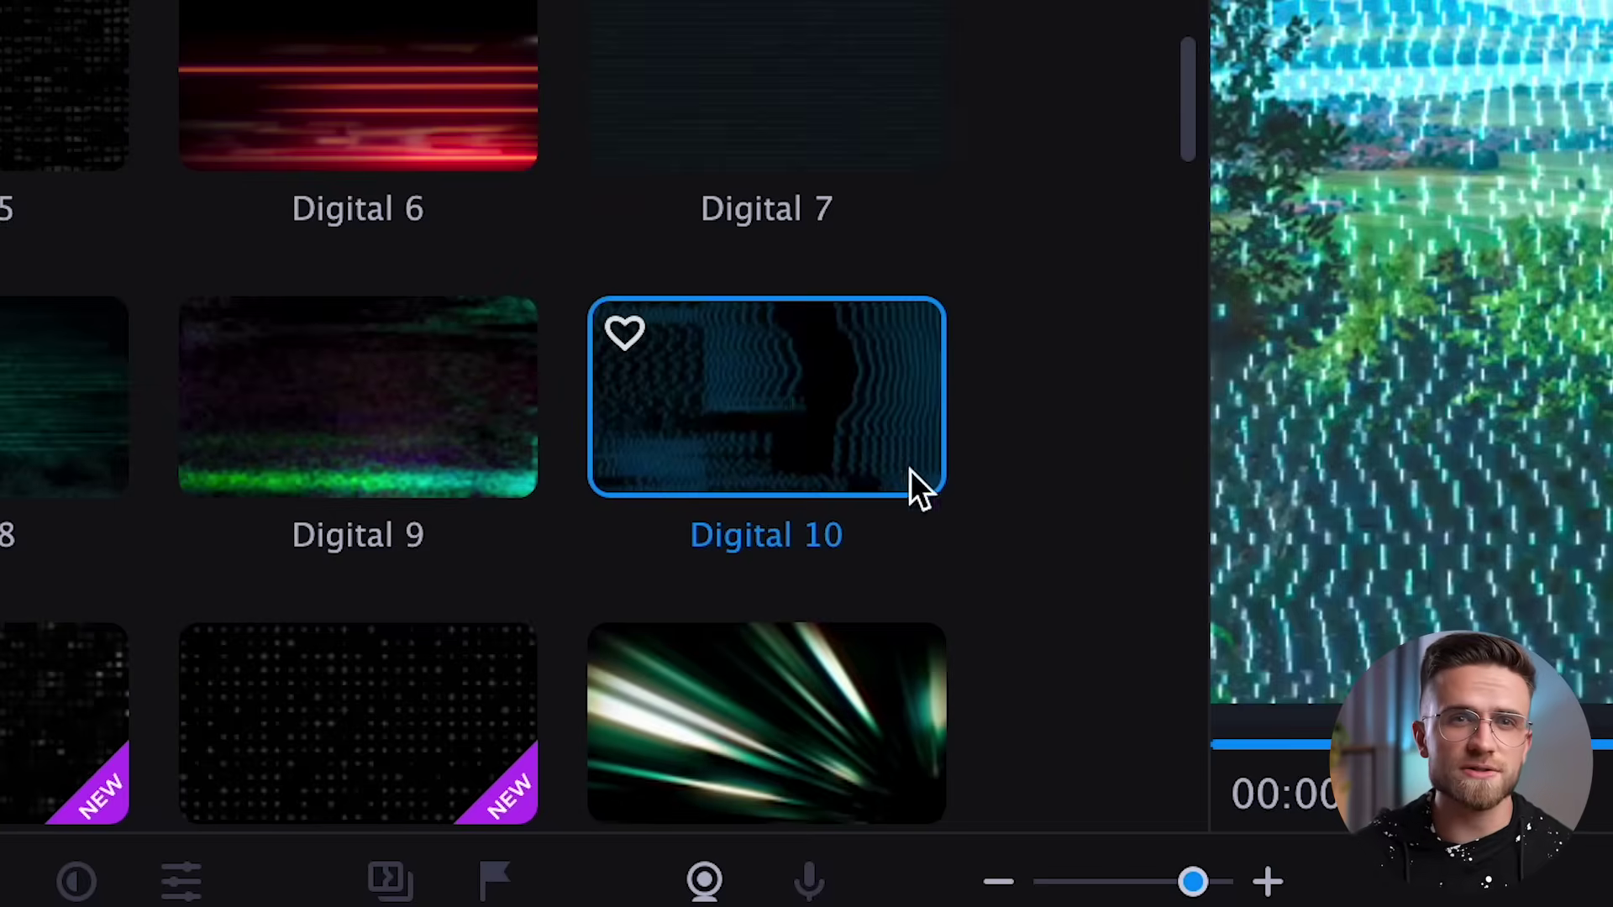
{"action": "left_click_drag", "start_coordinate": [907, 486], "coordinate": [688, 554]}
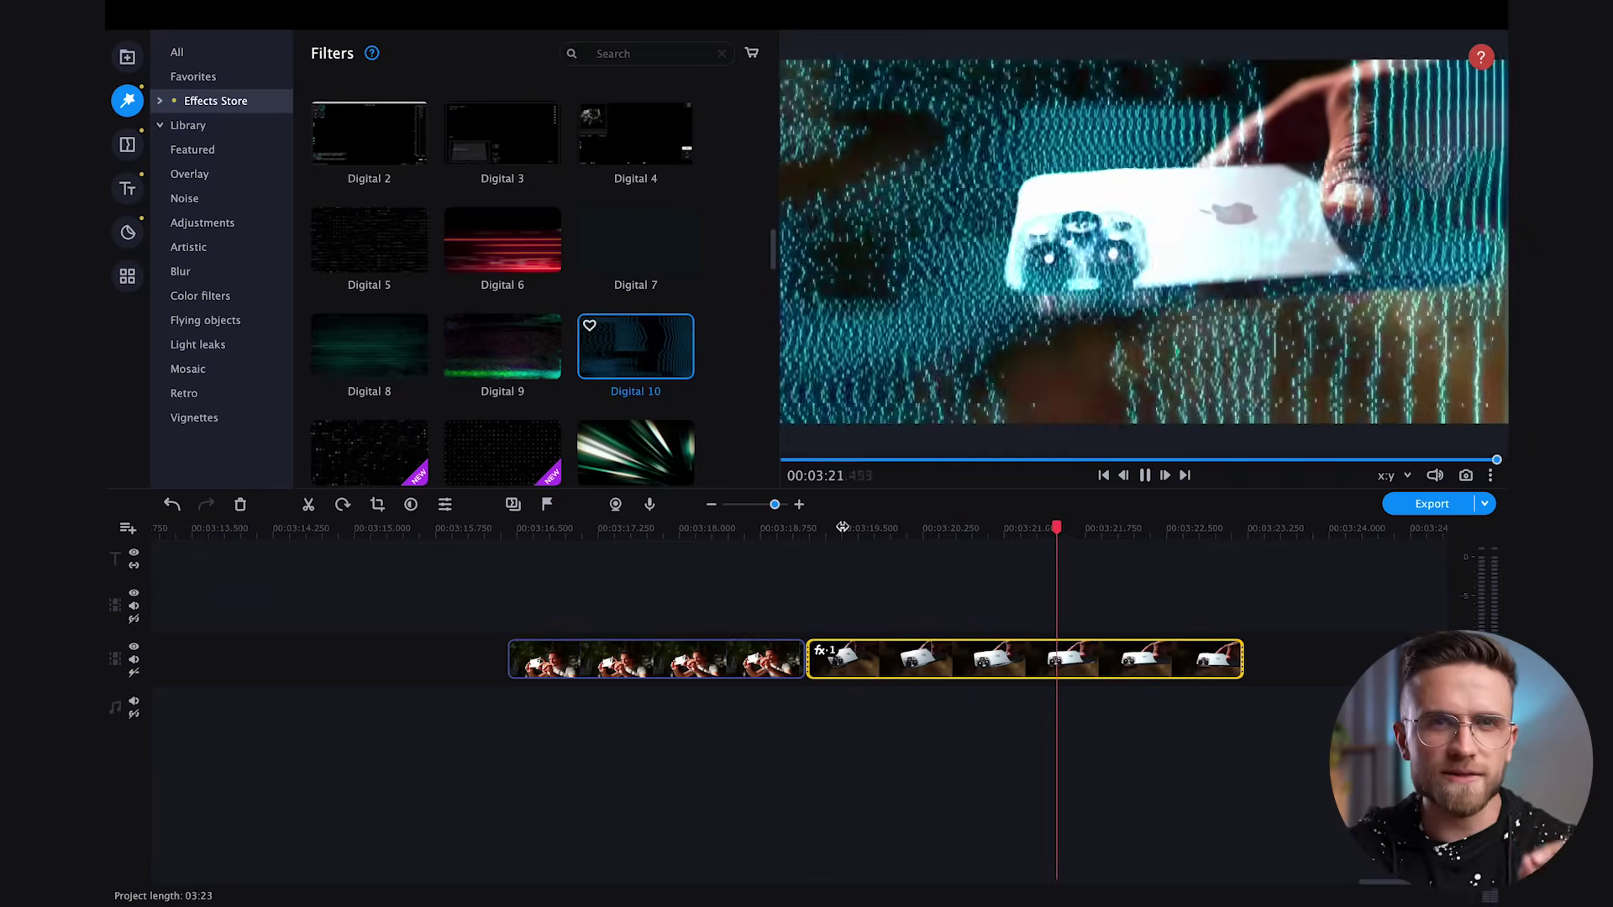
{"action": "left_click", "coordinate": [830, 649]}
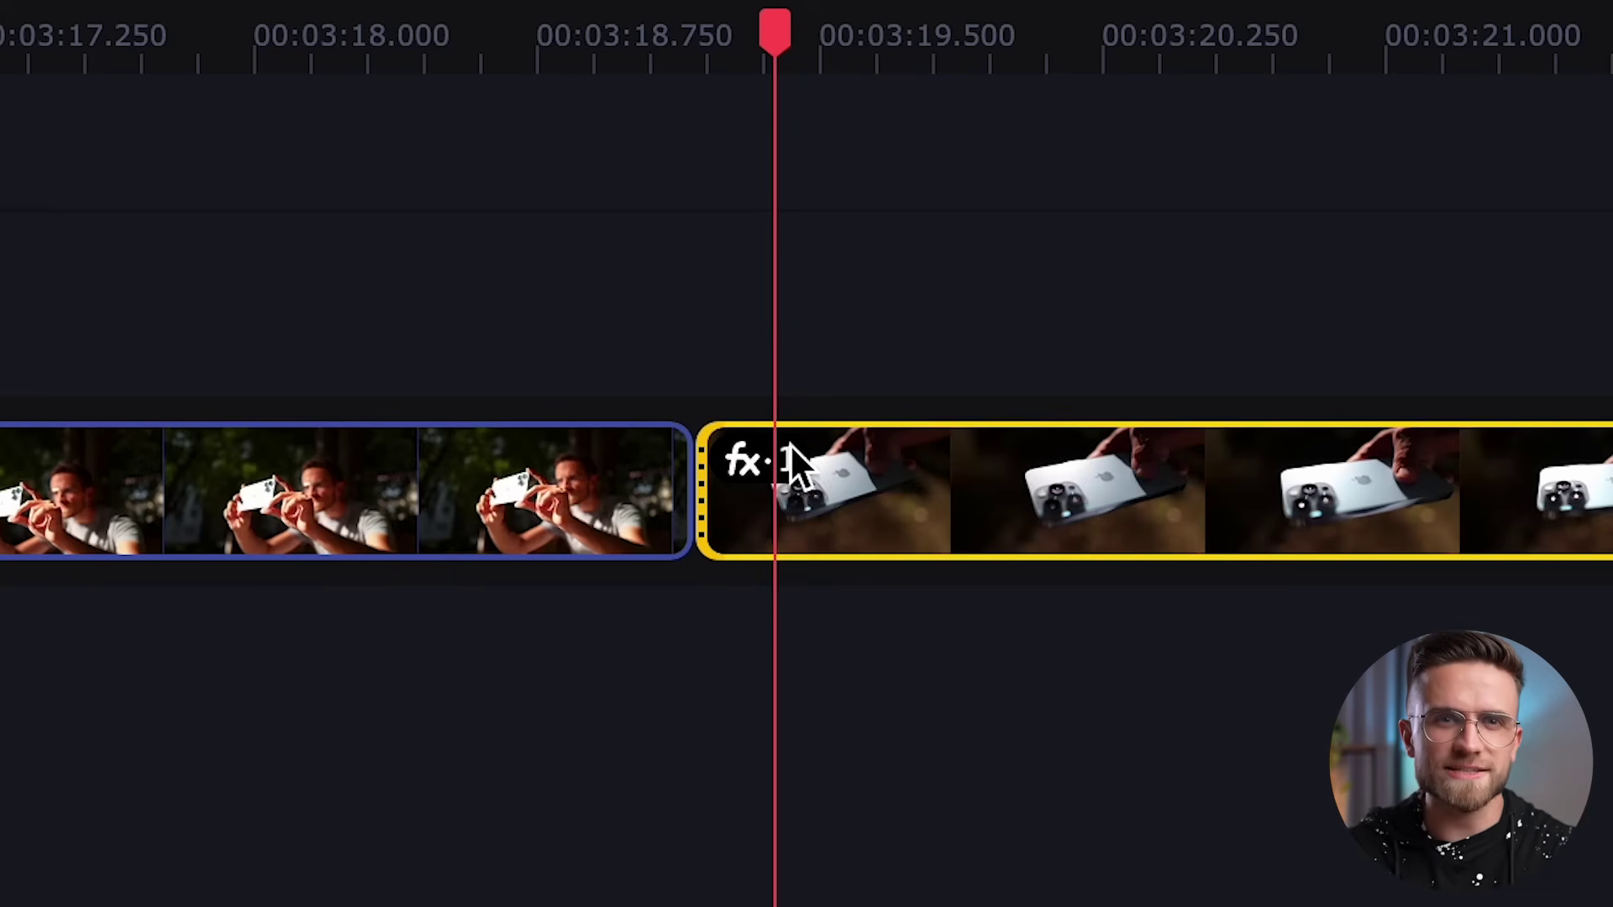
Raise the Digital 10 filter to 100% and try the Lighten and Color blending modes.
{"action": "left_click", "coordinate": [748, 464]}
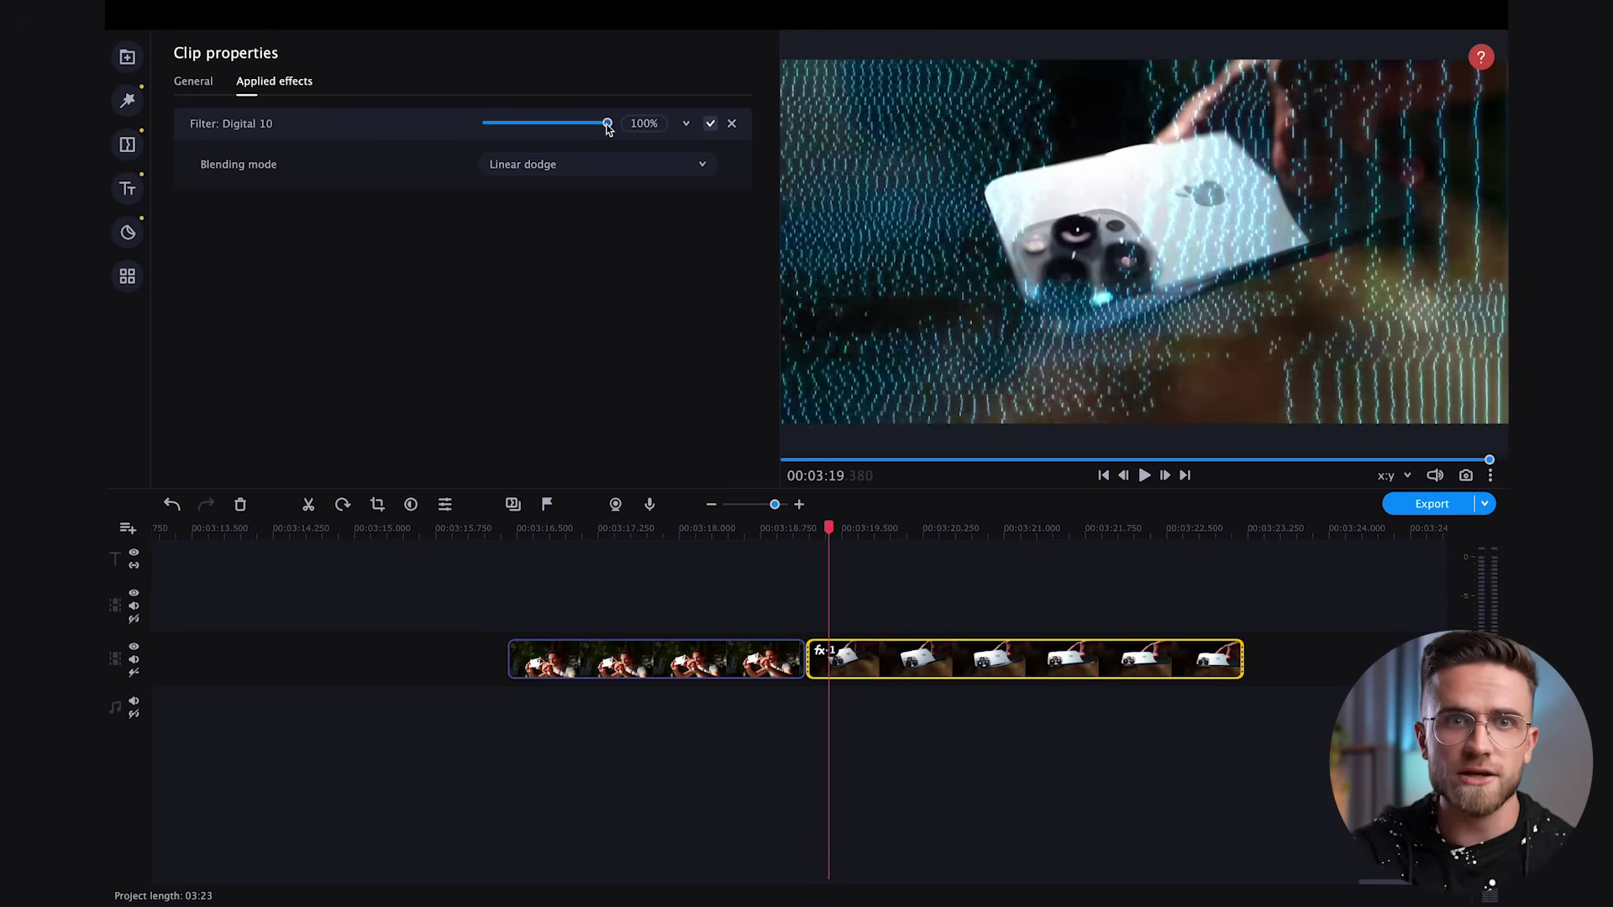
{"action": "left_click_drag", "start_coordinate": [530, 126], "coordinate": [612, 123]}
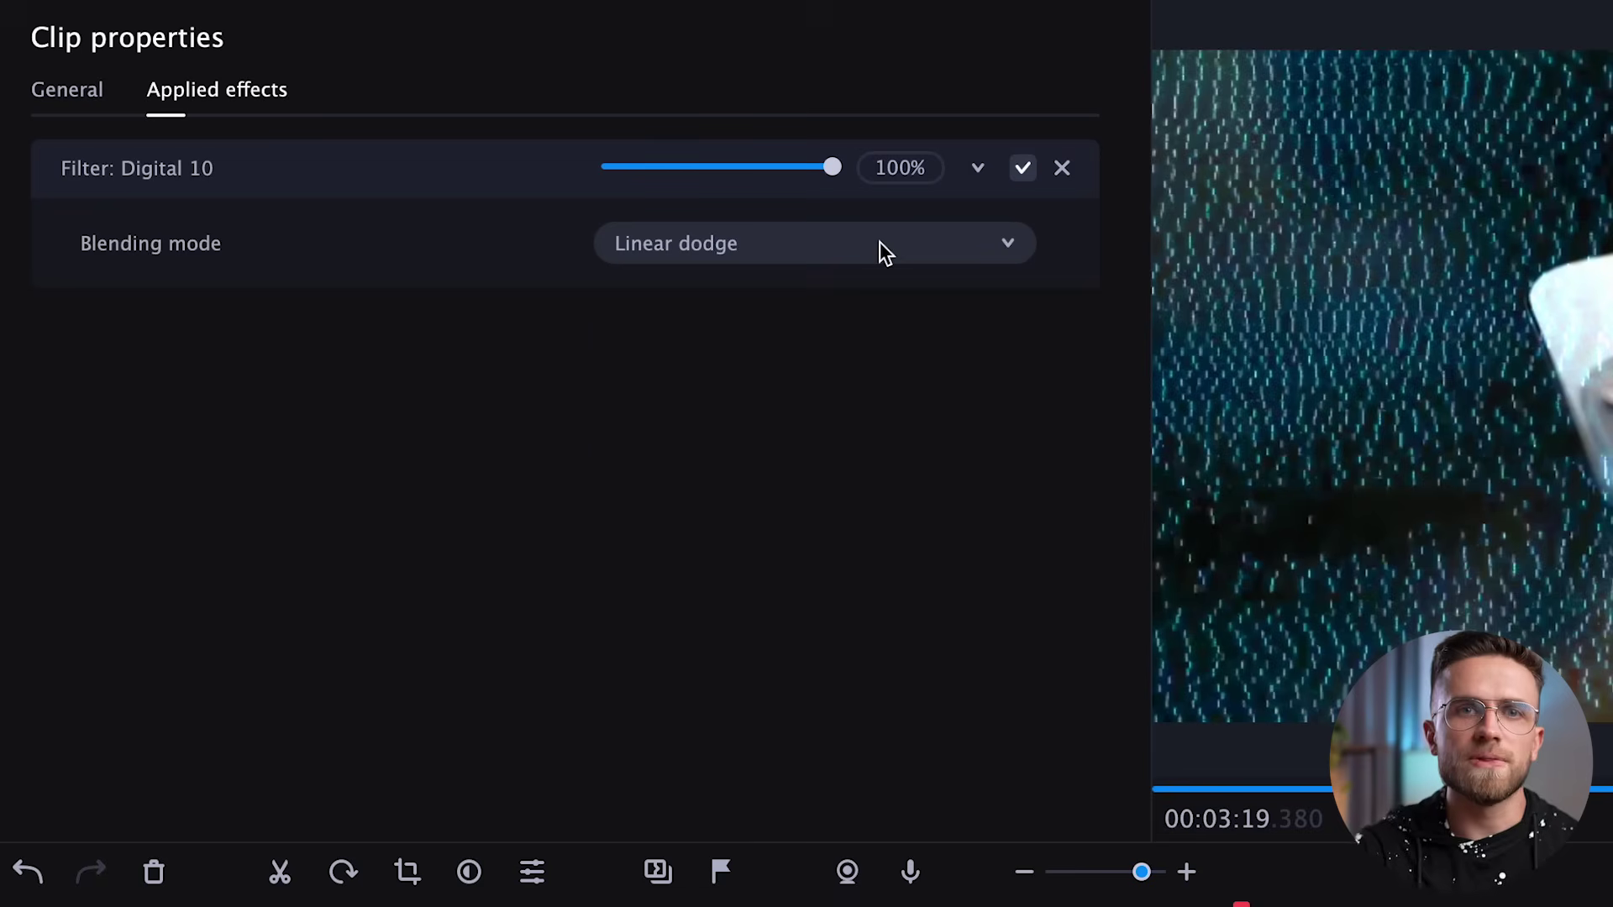
{"action": "left_click", "coordinate": [633, 164]}
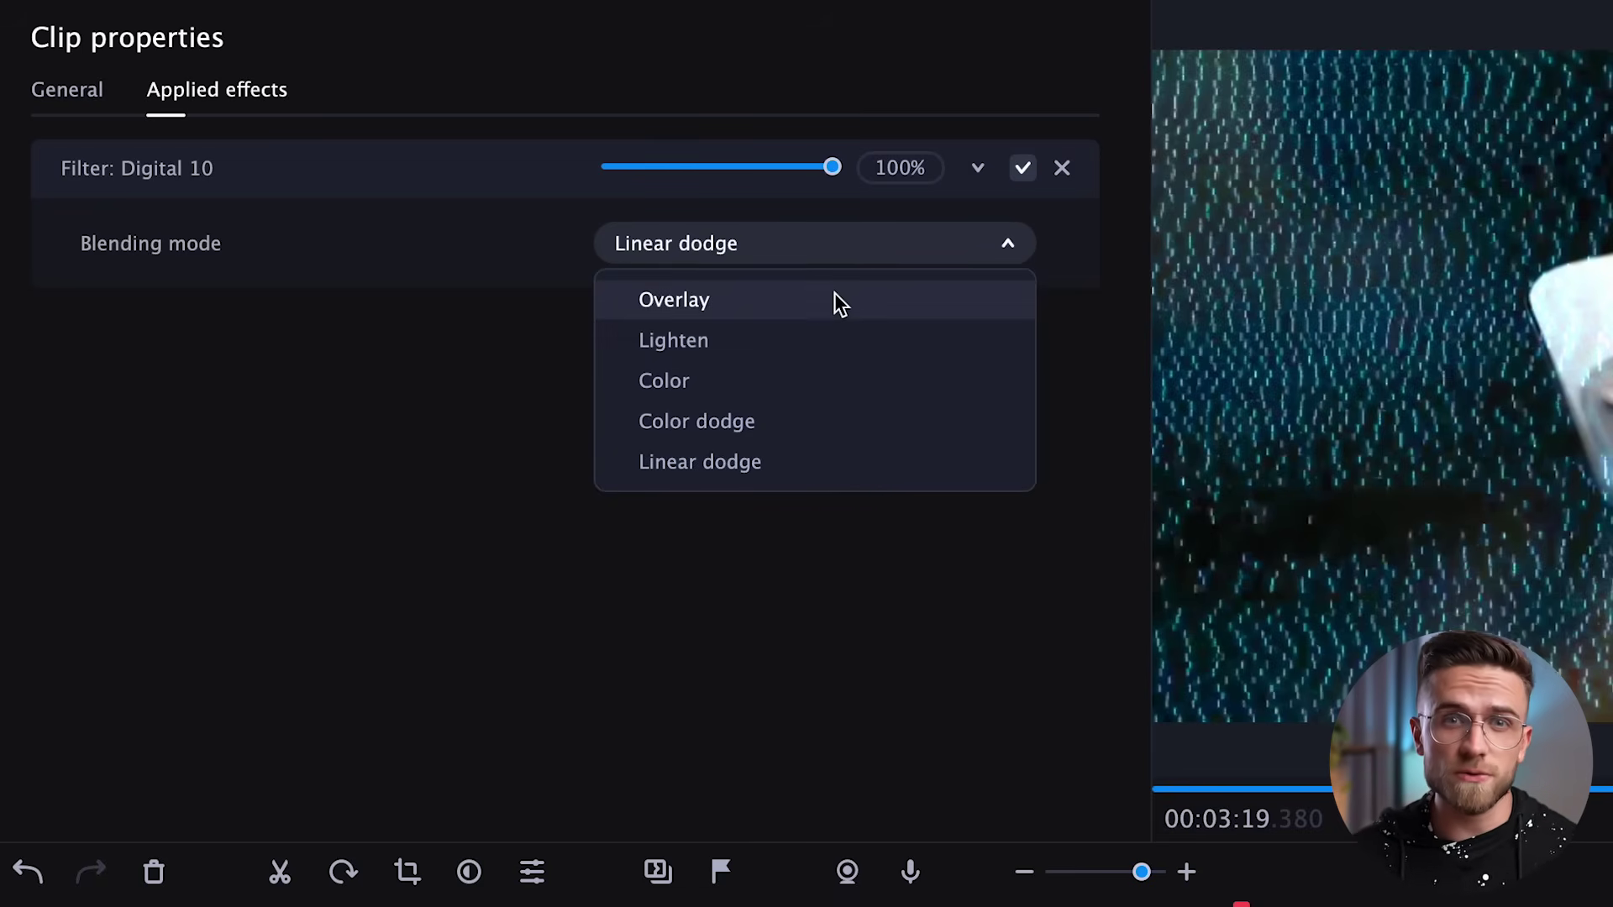
{"action": "left_click", "coordinate": [823, 343]}
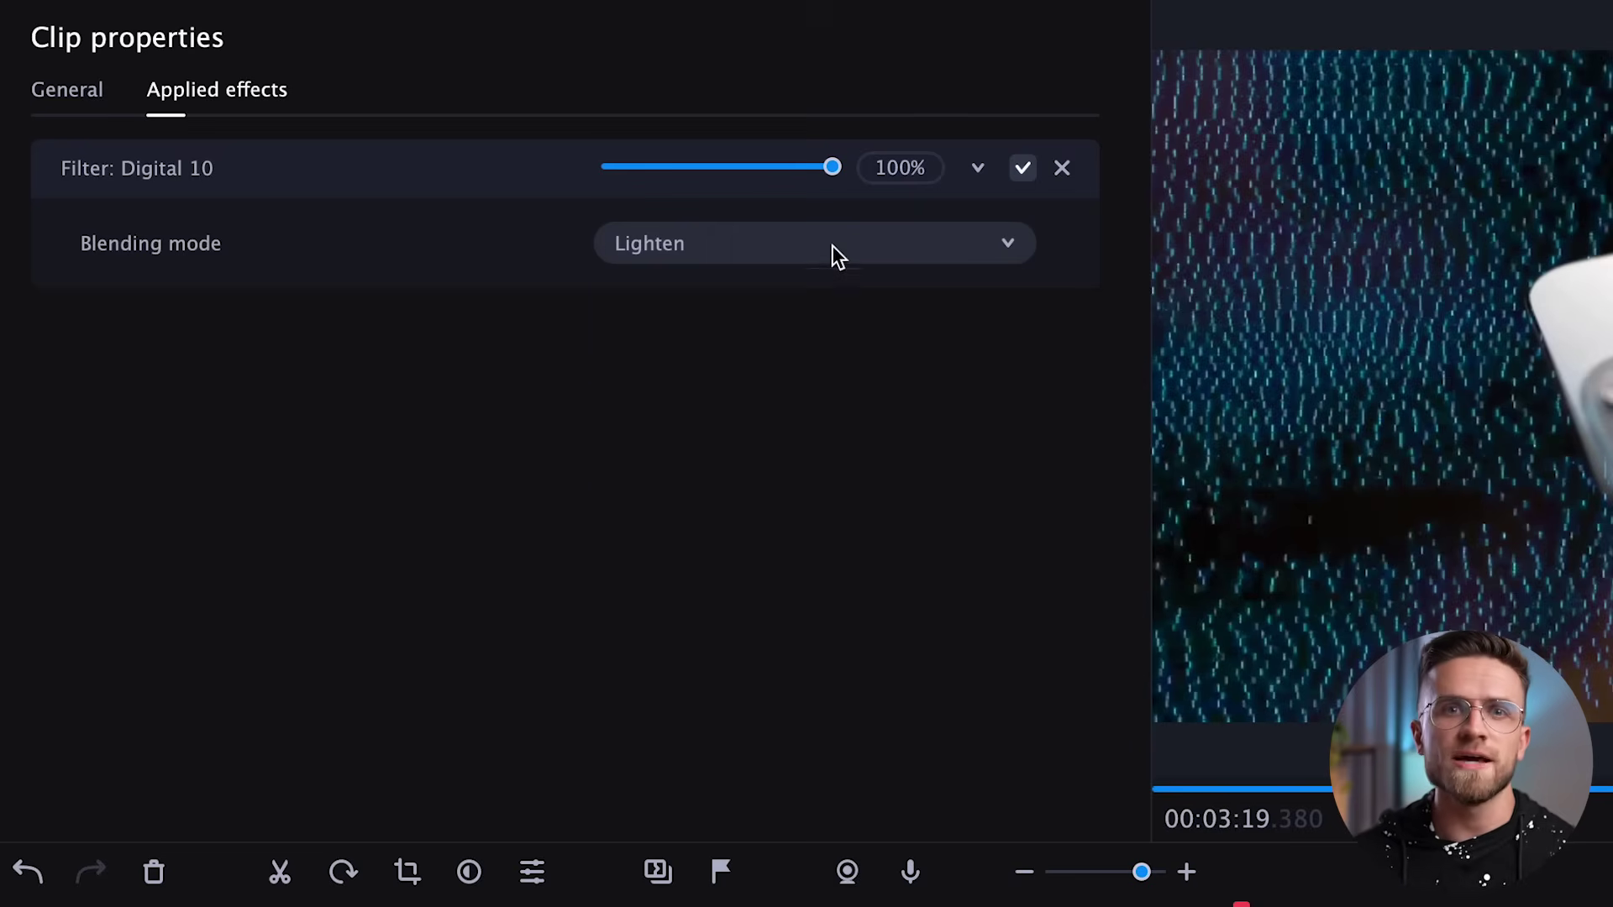
{"action": "left_click", "coordinate": [832, 245]}
{"action": "left_click", "coordinate": [803, 376]}
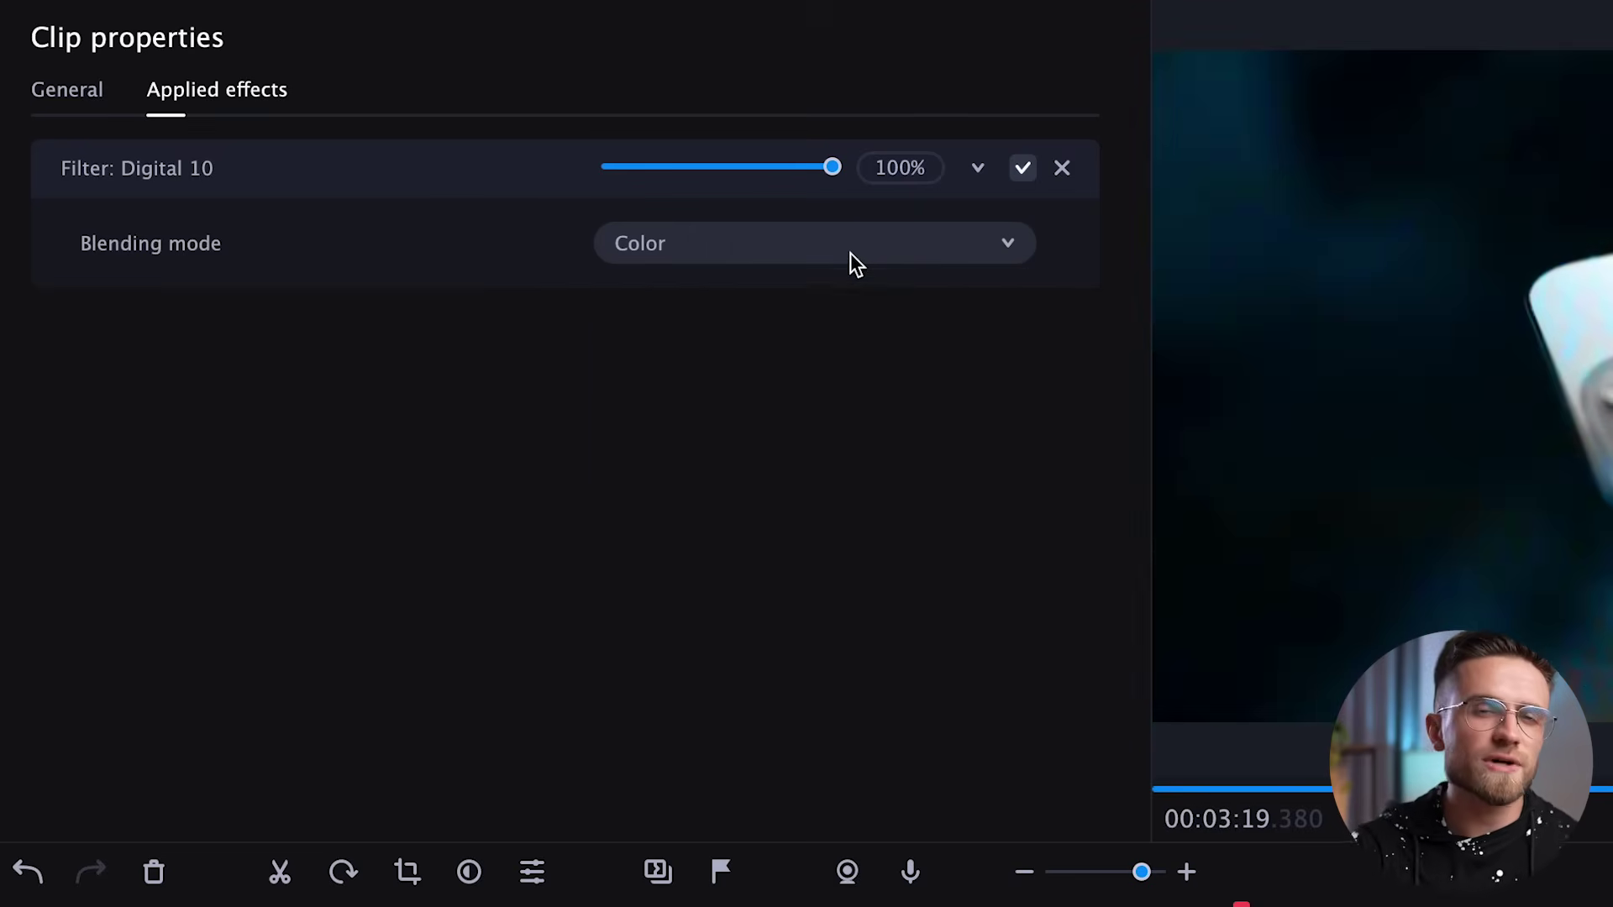
{"action": "left_click", "coordinate": [850, 254]}
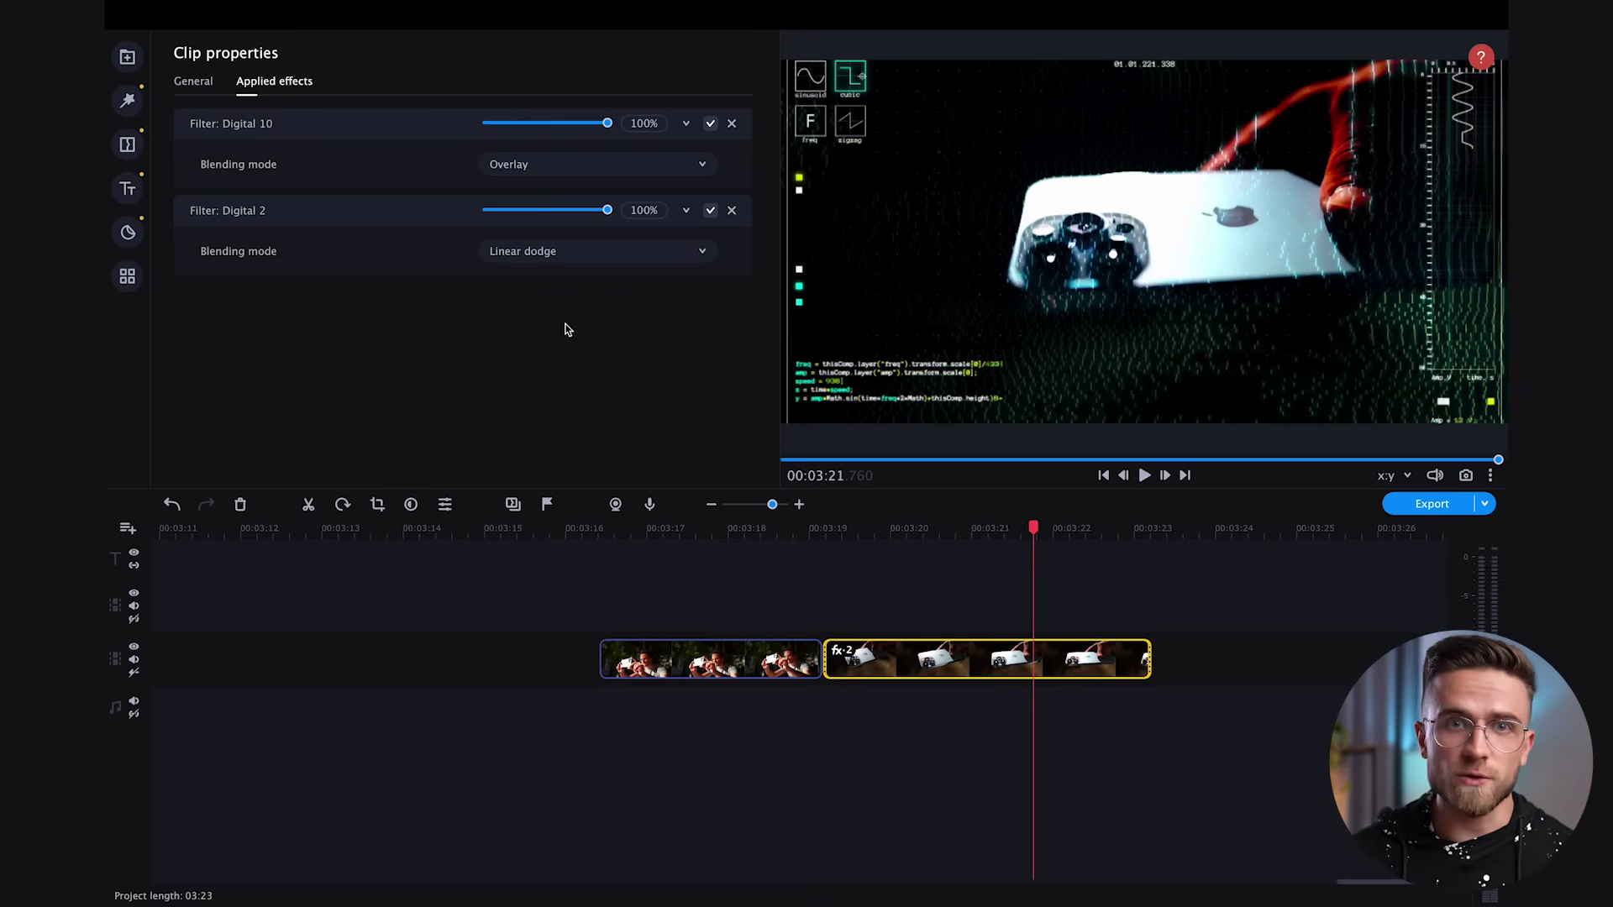
Add Digital 2 to the phone close-up clip with Linear dodge blending.
{"action": "left_click", "coordinate": [617, 254]}
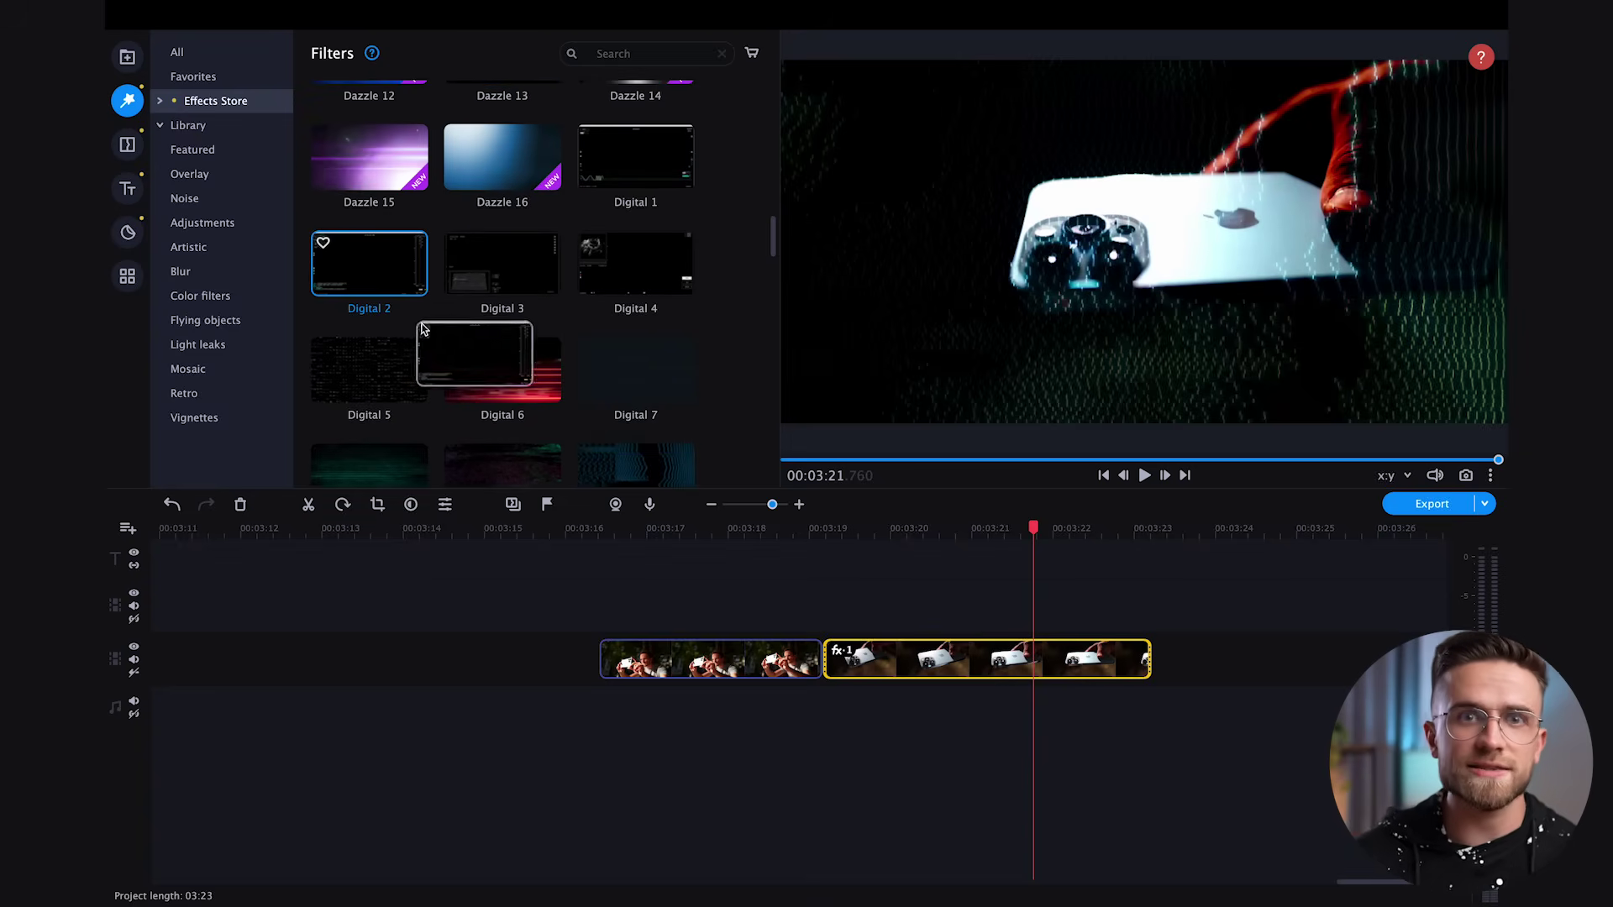
{"action": "left_click_drag", "start_coordinate": [917, 653], "coordinate": [919, 655]}
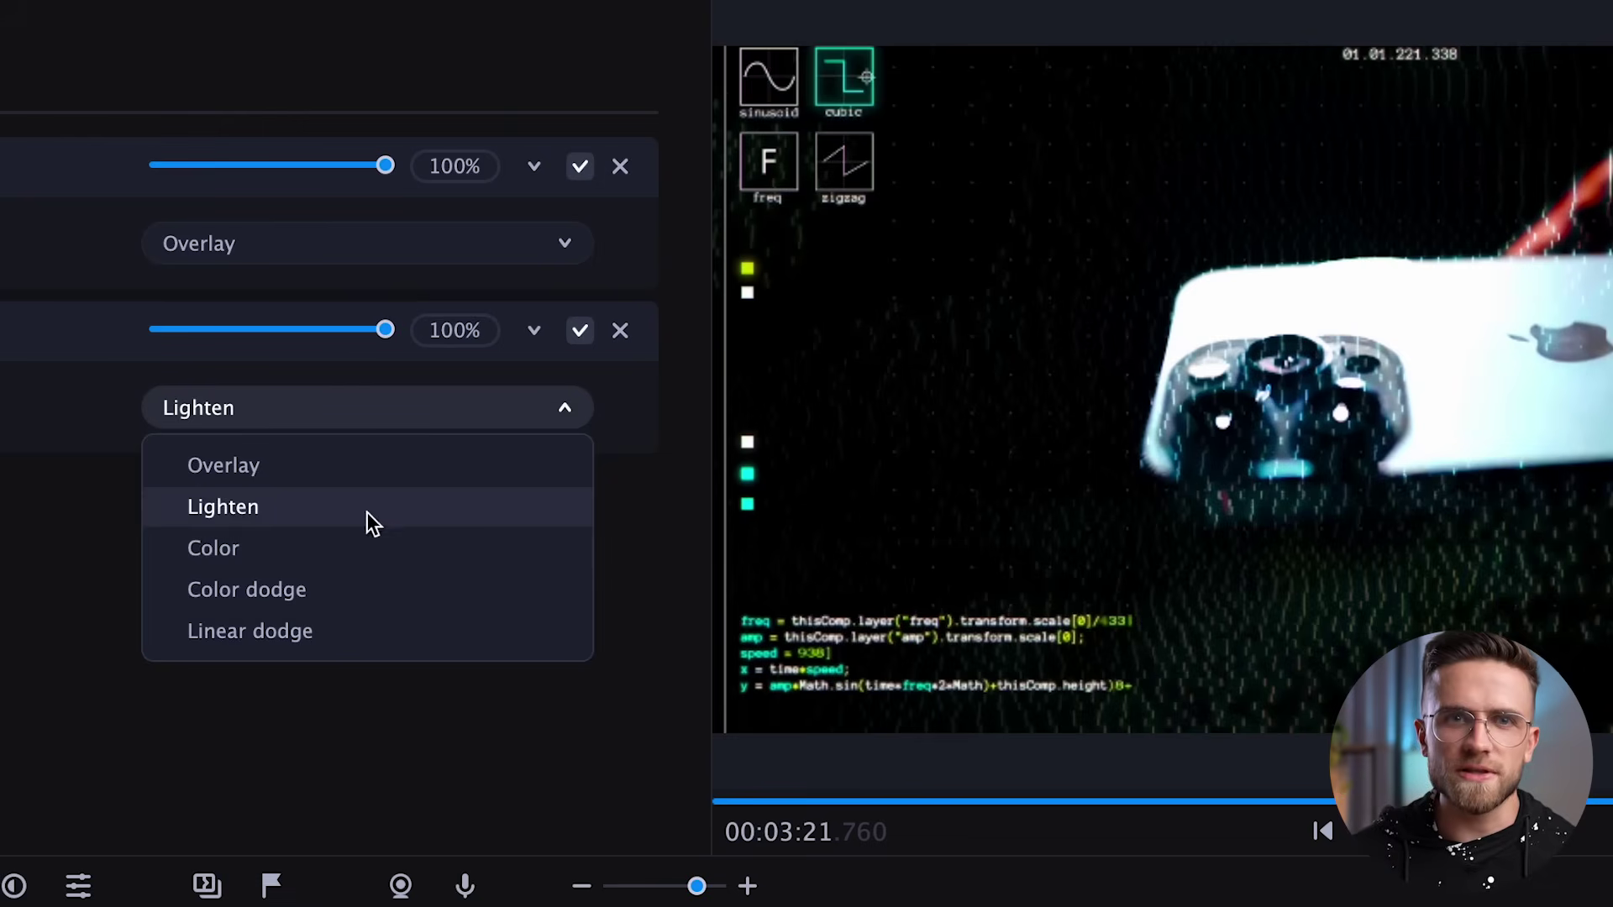
{"action": "left_click", "coordinate": [361, 631]}
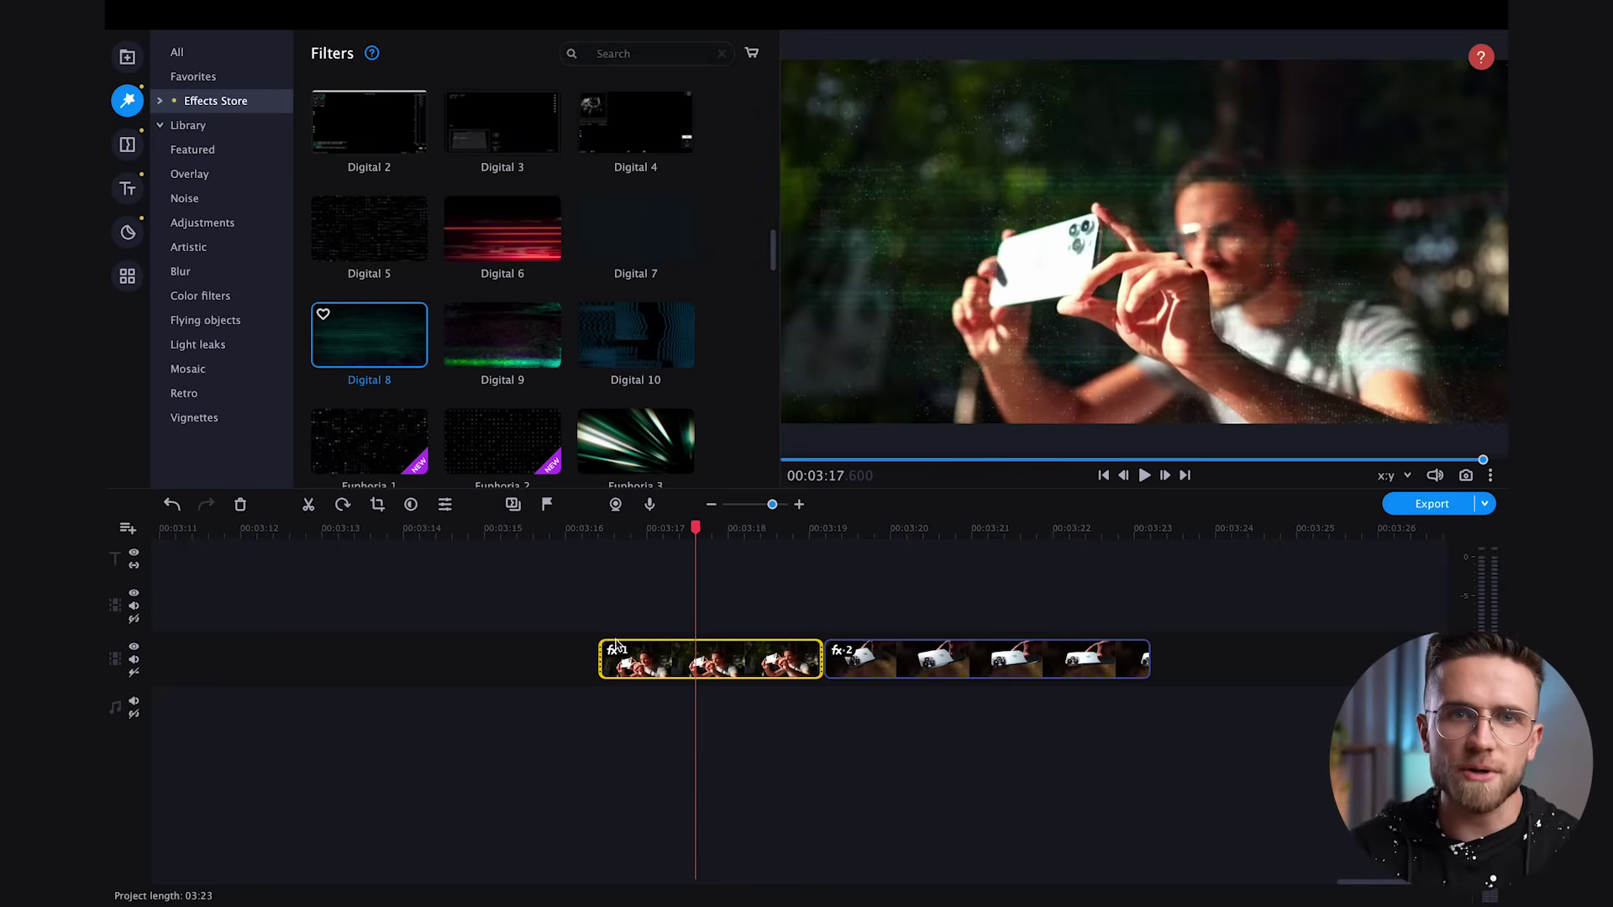
Set the first clip's Digital 8 filter to Color dodge and replay it from about 03:17.
{"action": "left_click", "coordinate": [616, 648]}
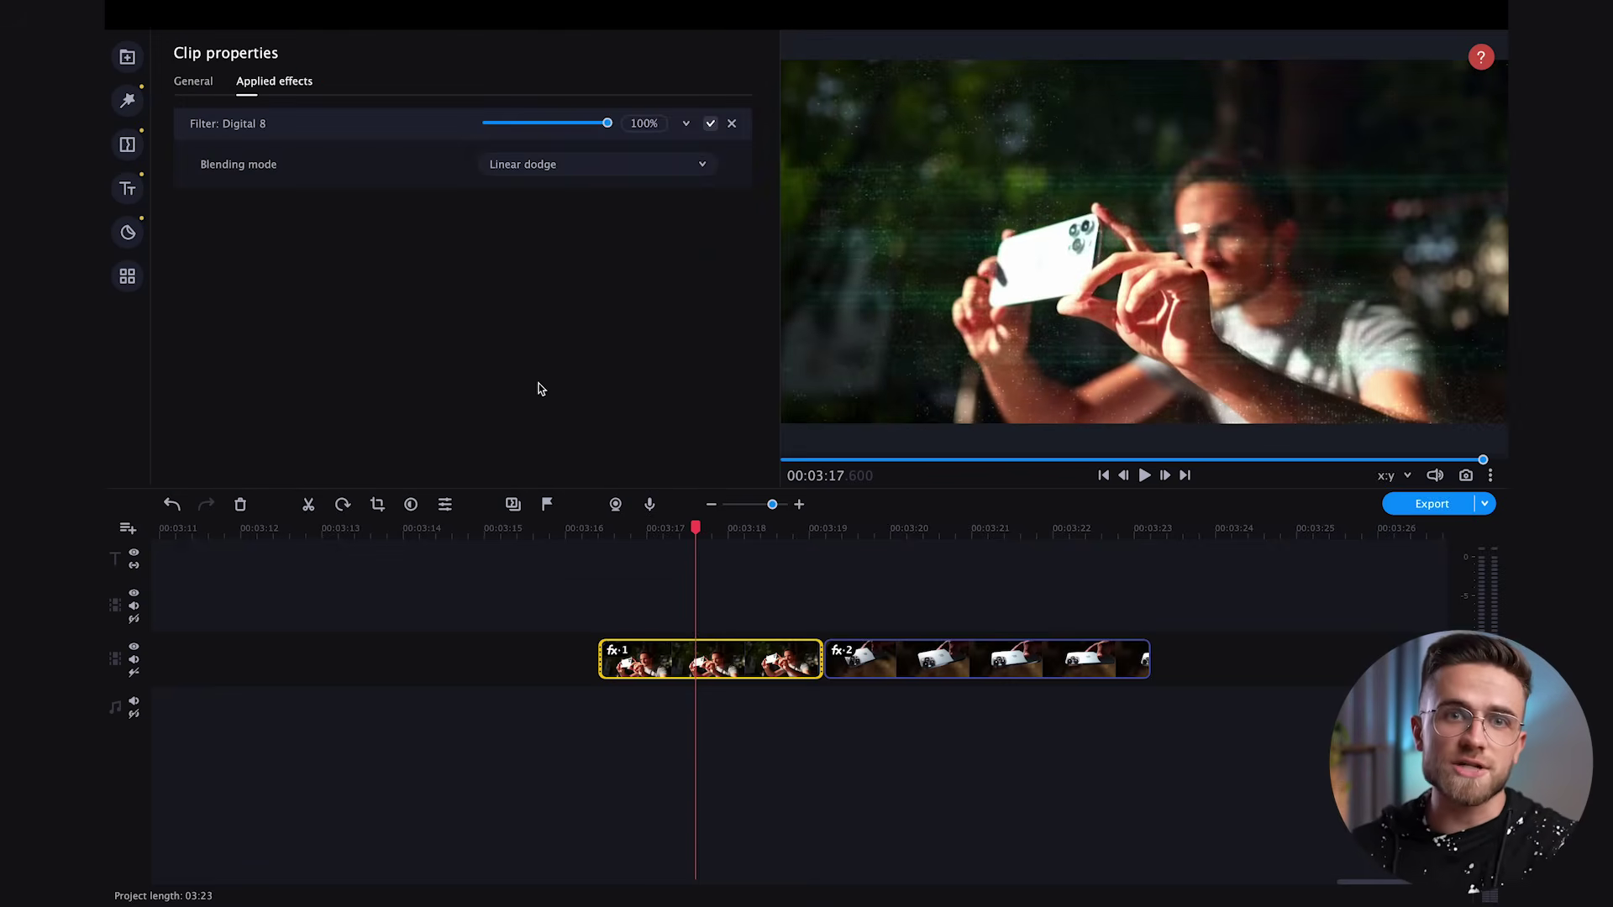
{"action": "left_click", "coordinate": [592, 164]}
{"action": "left_click", "coordinate": [610, 259]}
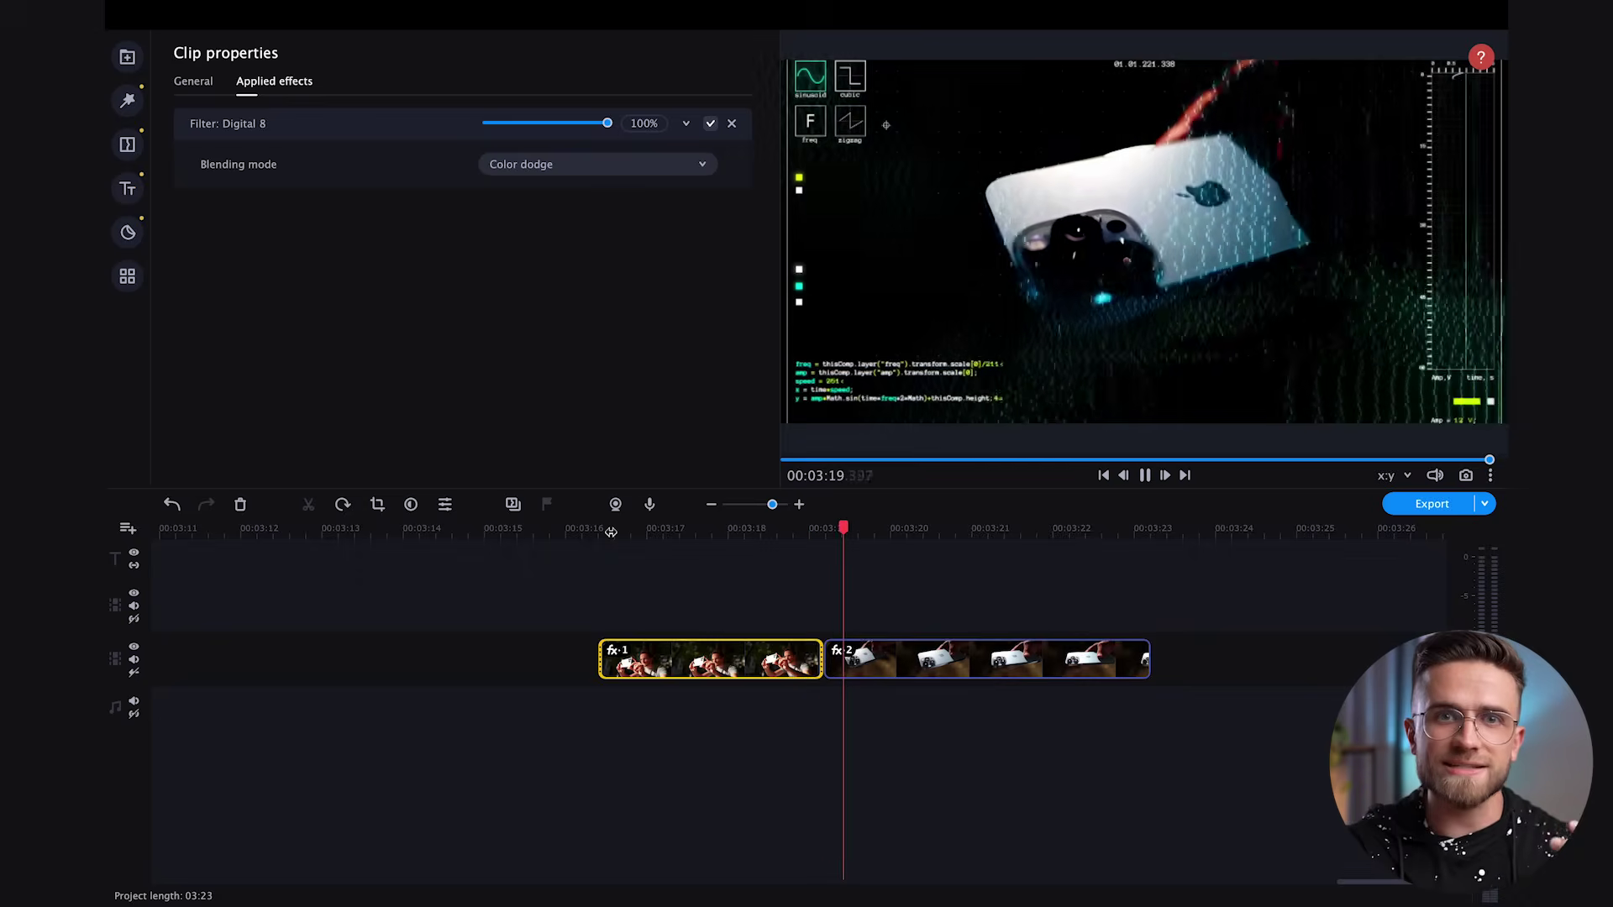
{"action": "left_click_drag", "start_coordinate": [614, 529], "coordinate": [657, 528]}
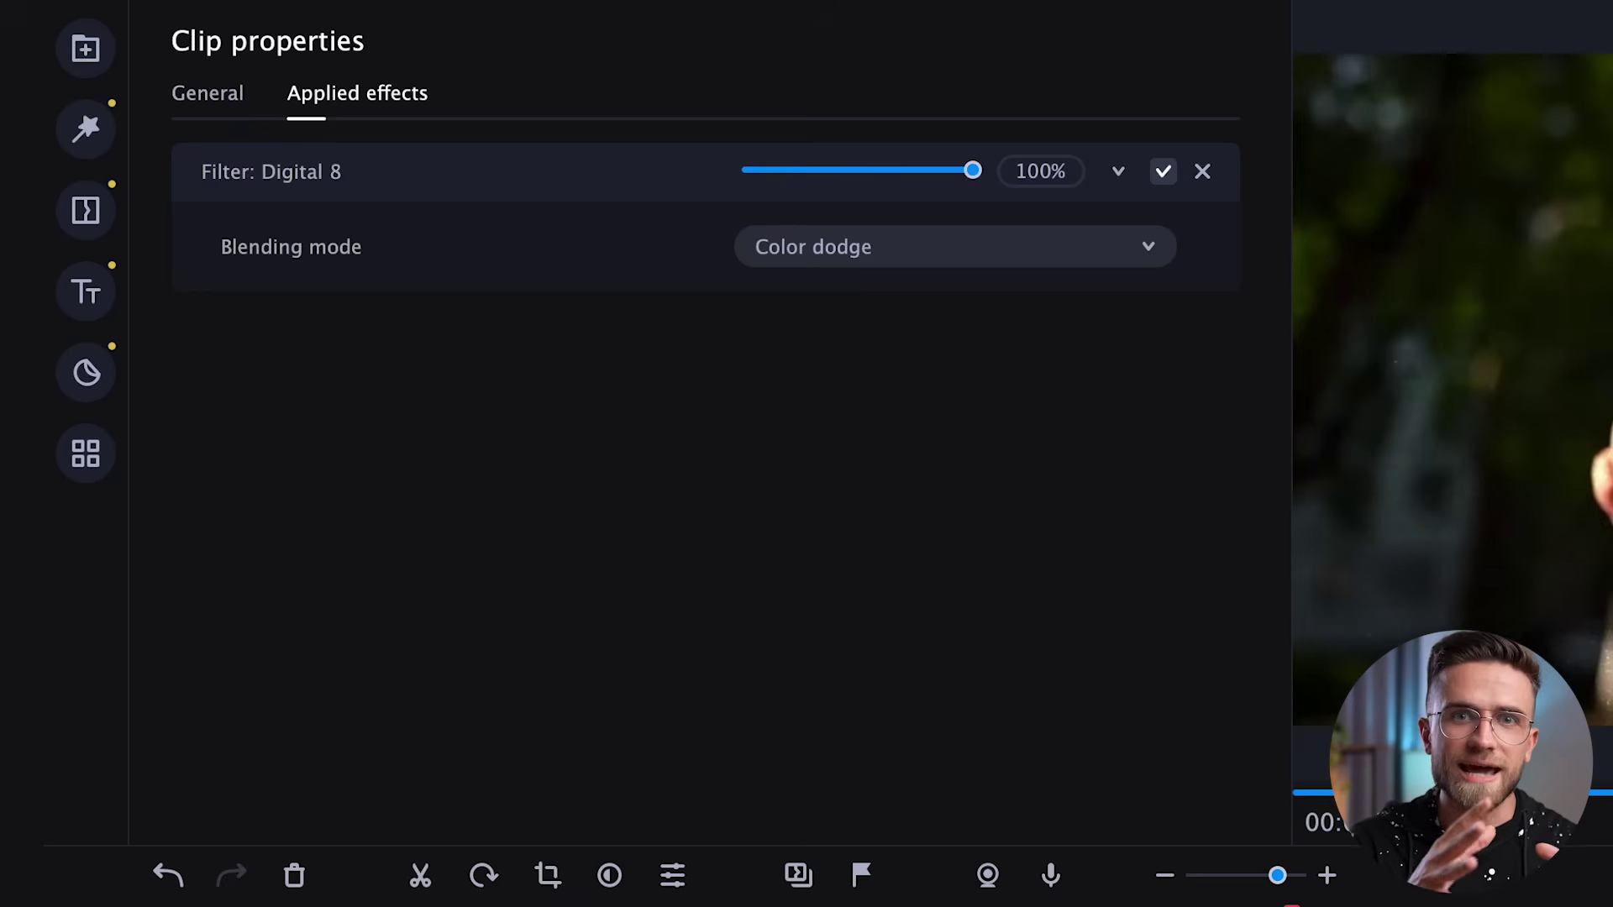
{"action": "left_click", "coordinate": [107, 221]}
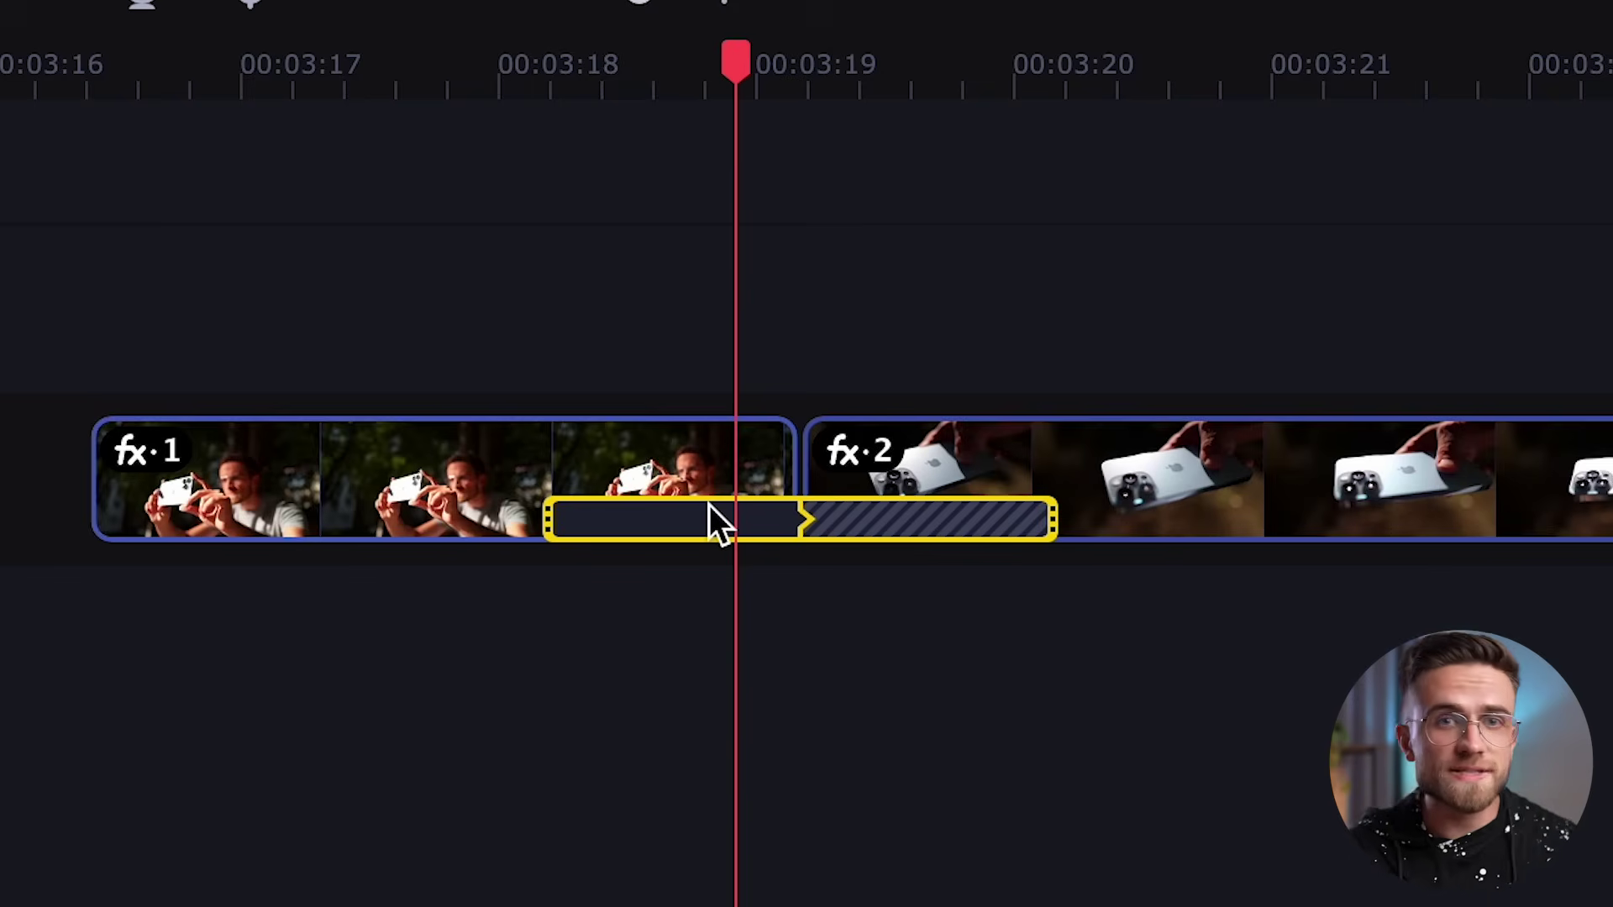
Browse the Transitions list for a transition to place between the two clips.
{"action": "scroll", "coordinate": [797, 672], "scroll_direction": "up", "scroll_amount": 3}
{"action": "scroll", "coordinate": [797, 672], "scroll_direction": "down", "scroll_amount": 2}
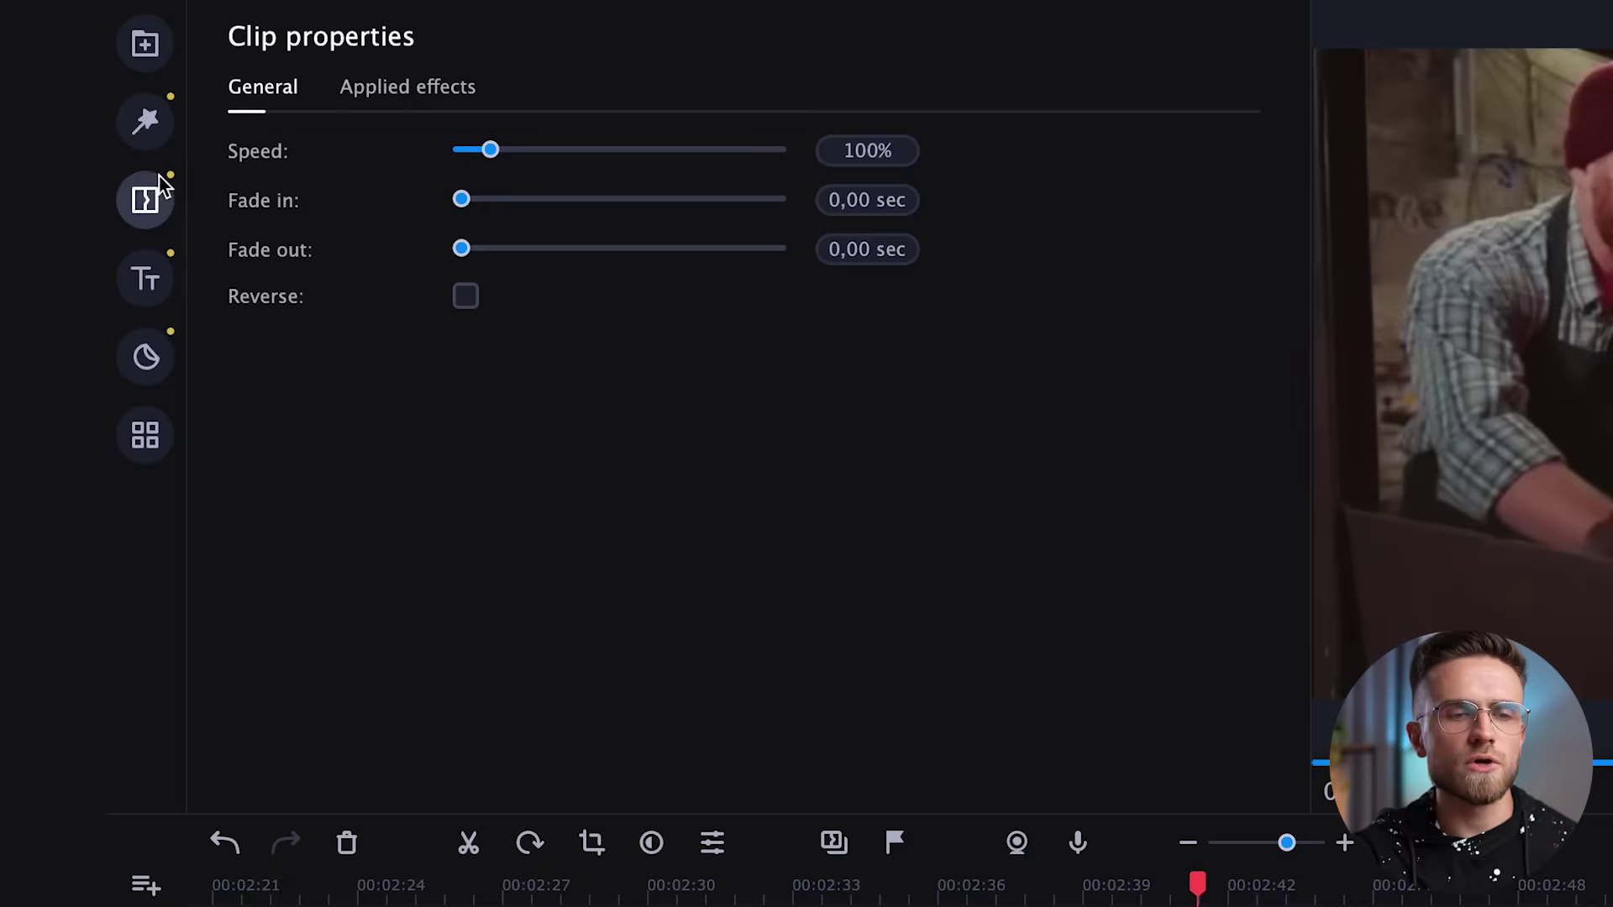
Open the Filters library from the left sidebar at the first blacksmith clip.
{"action": "left_click", "coordinate": [155, 145]}
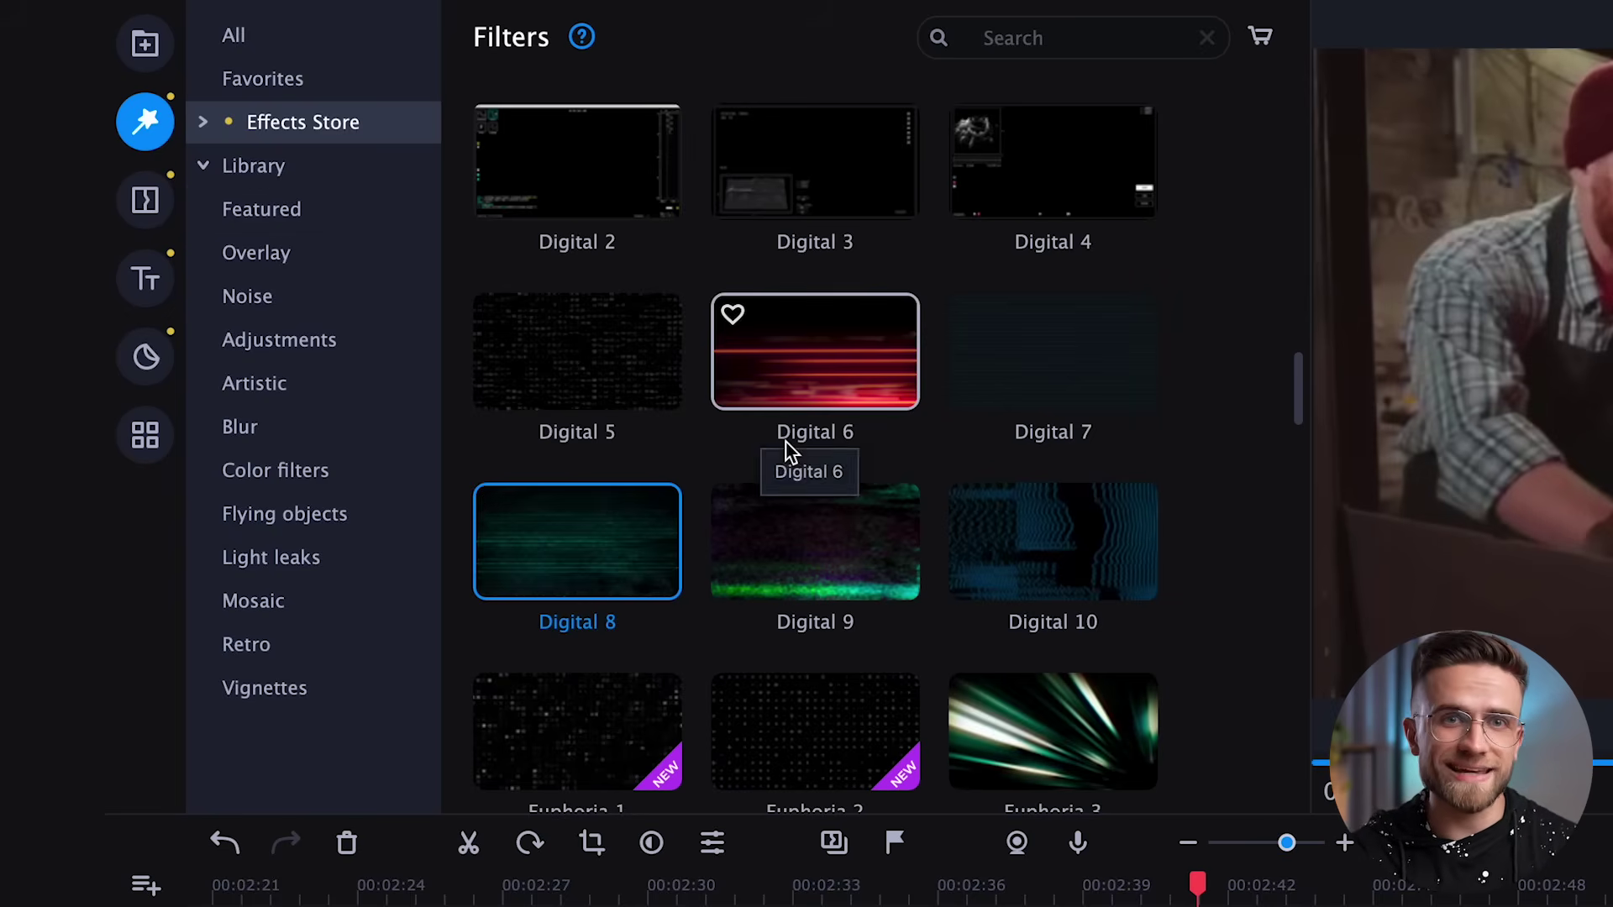
Blend Action 4 as Lighten, preview the clip, then apply Action 6 to the second blacksmith clip.
{"action": "scroll", "coordinate": [790, 451], "scroll_direction": "up", "scroll_amount": 10}
{"action": "scroll", "coordinate": [790, 451], "scroll_direction": "down", "scroll_amount": 1}
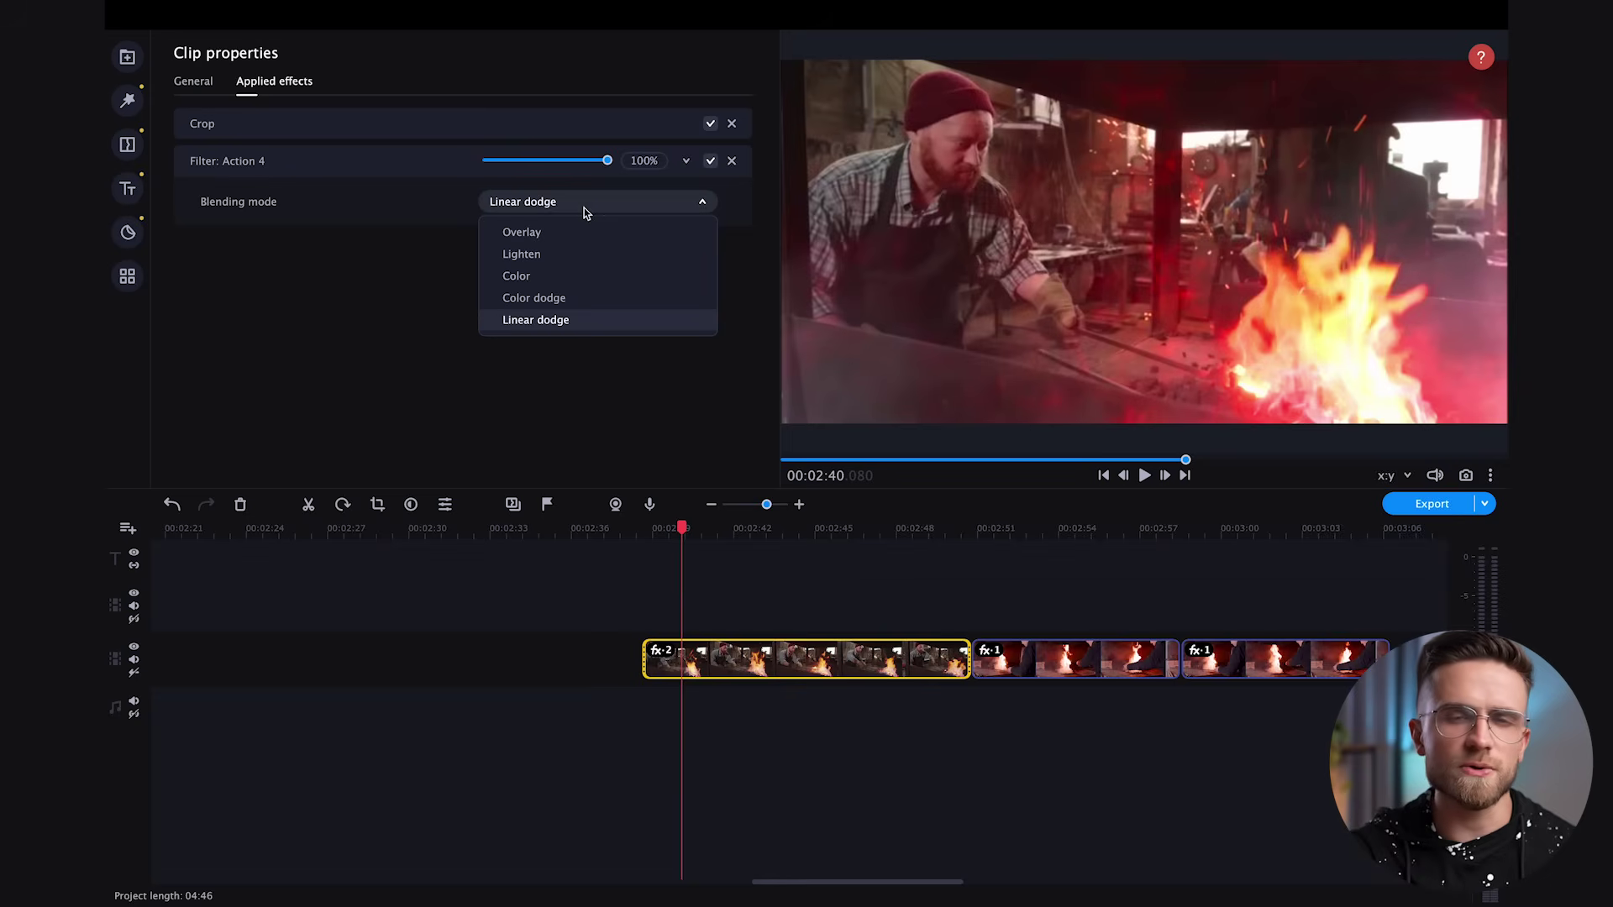
{"action": "left_click", "coordinate": [556, 253]}
{"action": "key", "text": "space"}
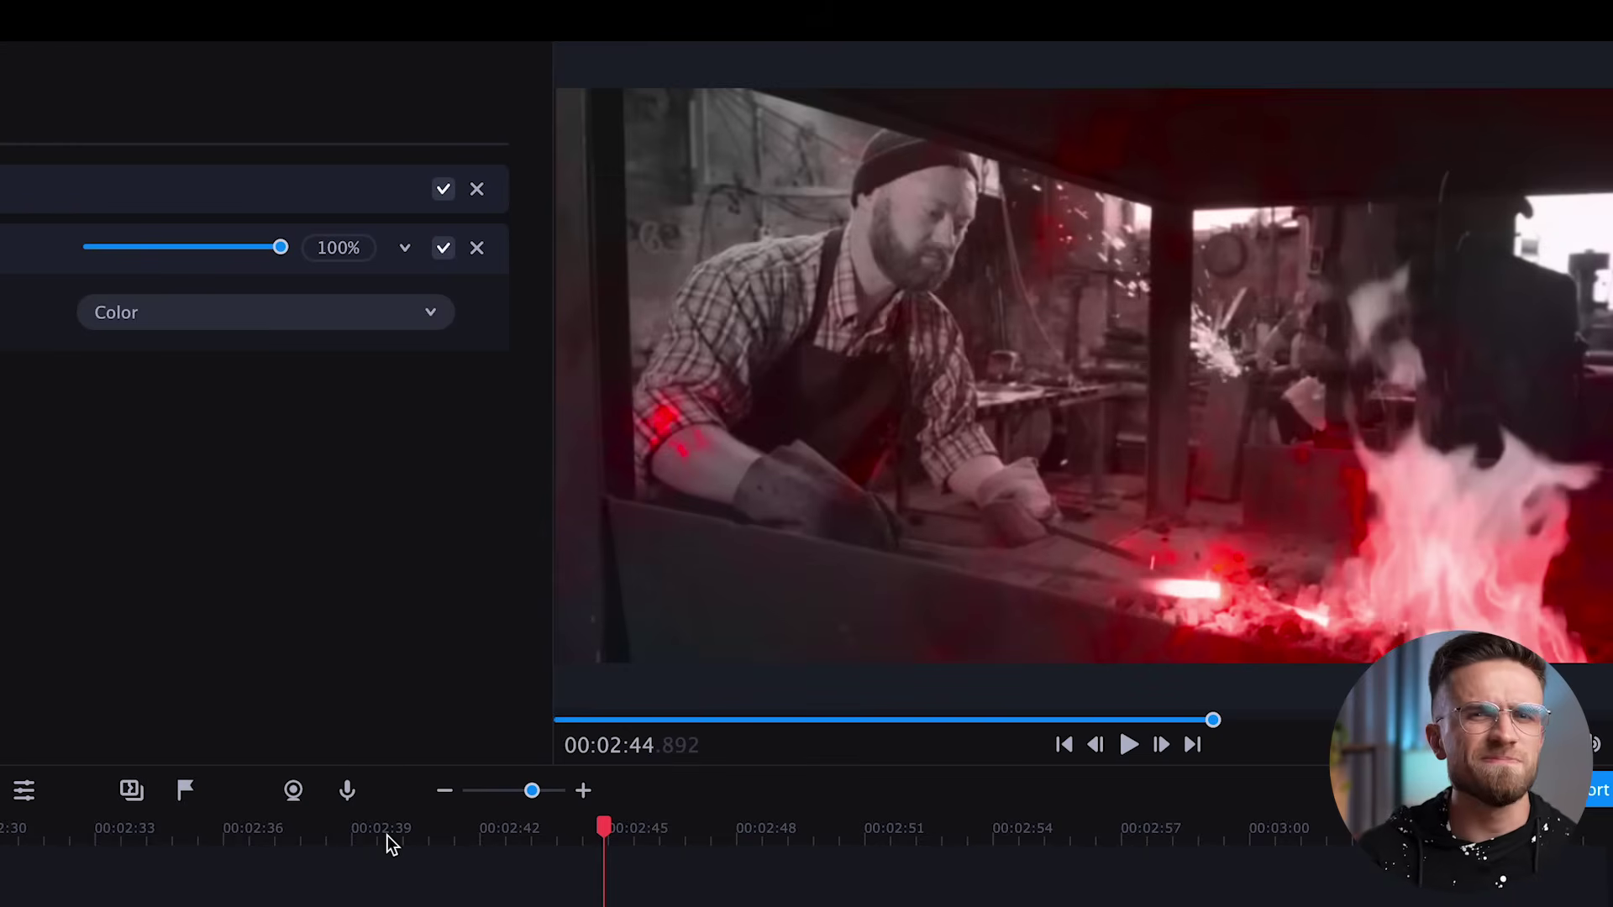
{"action": "left_click", "coordinate": [675, 532]}
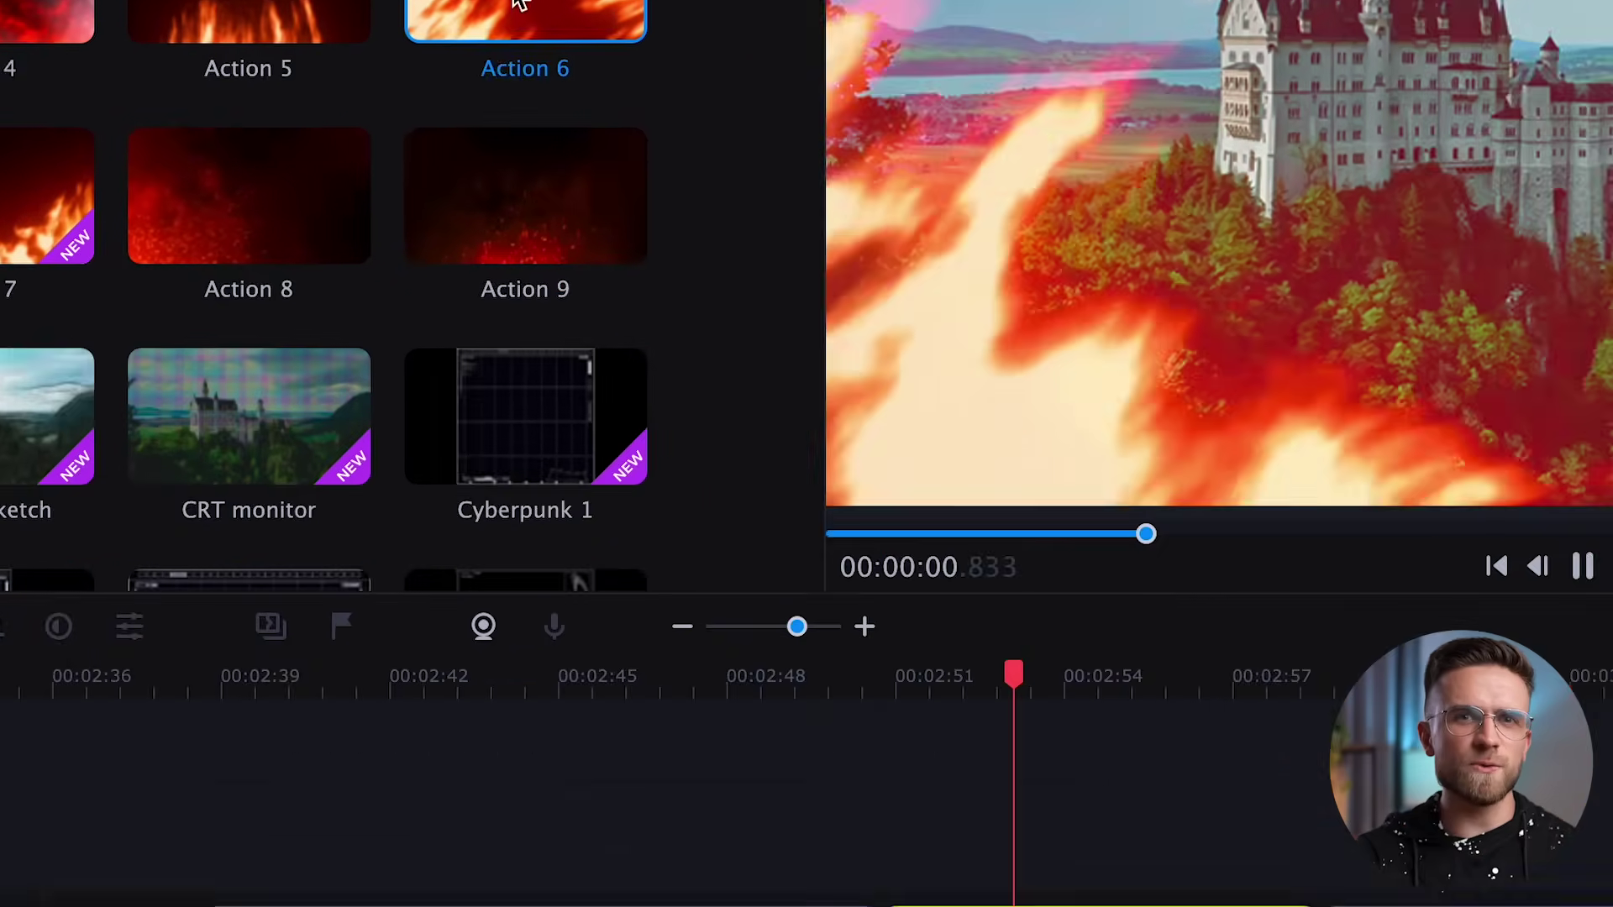
{"action": "left_click_drag", "start_coordinate": [518, 3], "coordinate": [1006, 906]}
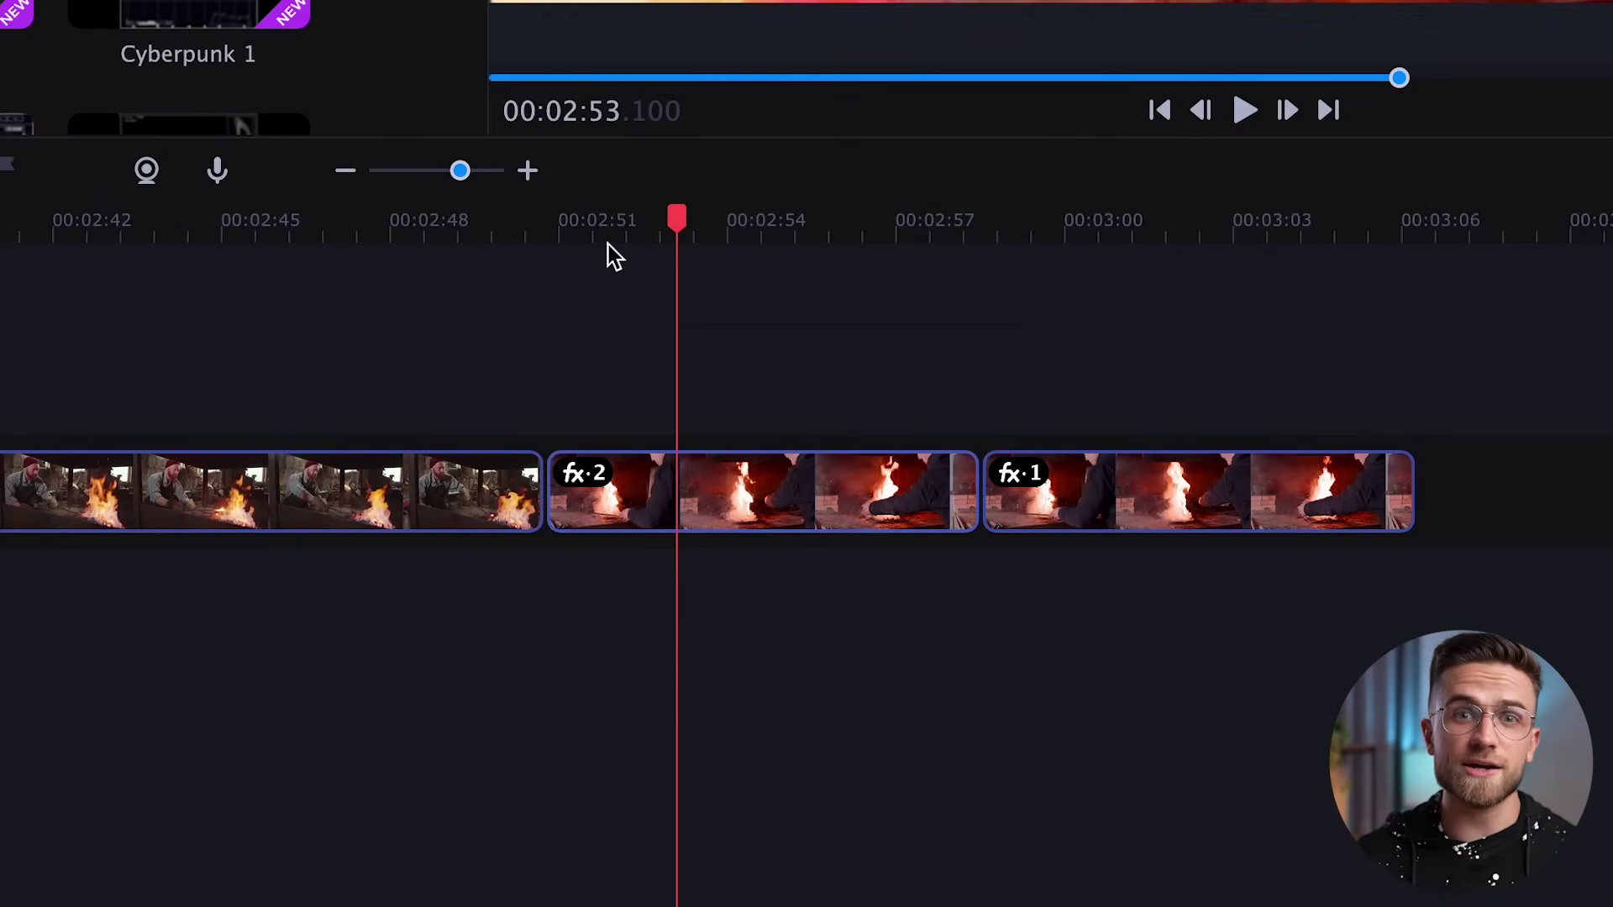
Set the third forge clip's Action 8 filter to Lighten blending and play it back.
{"action": "key", "text": "space"}
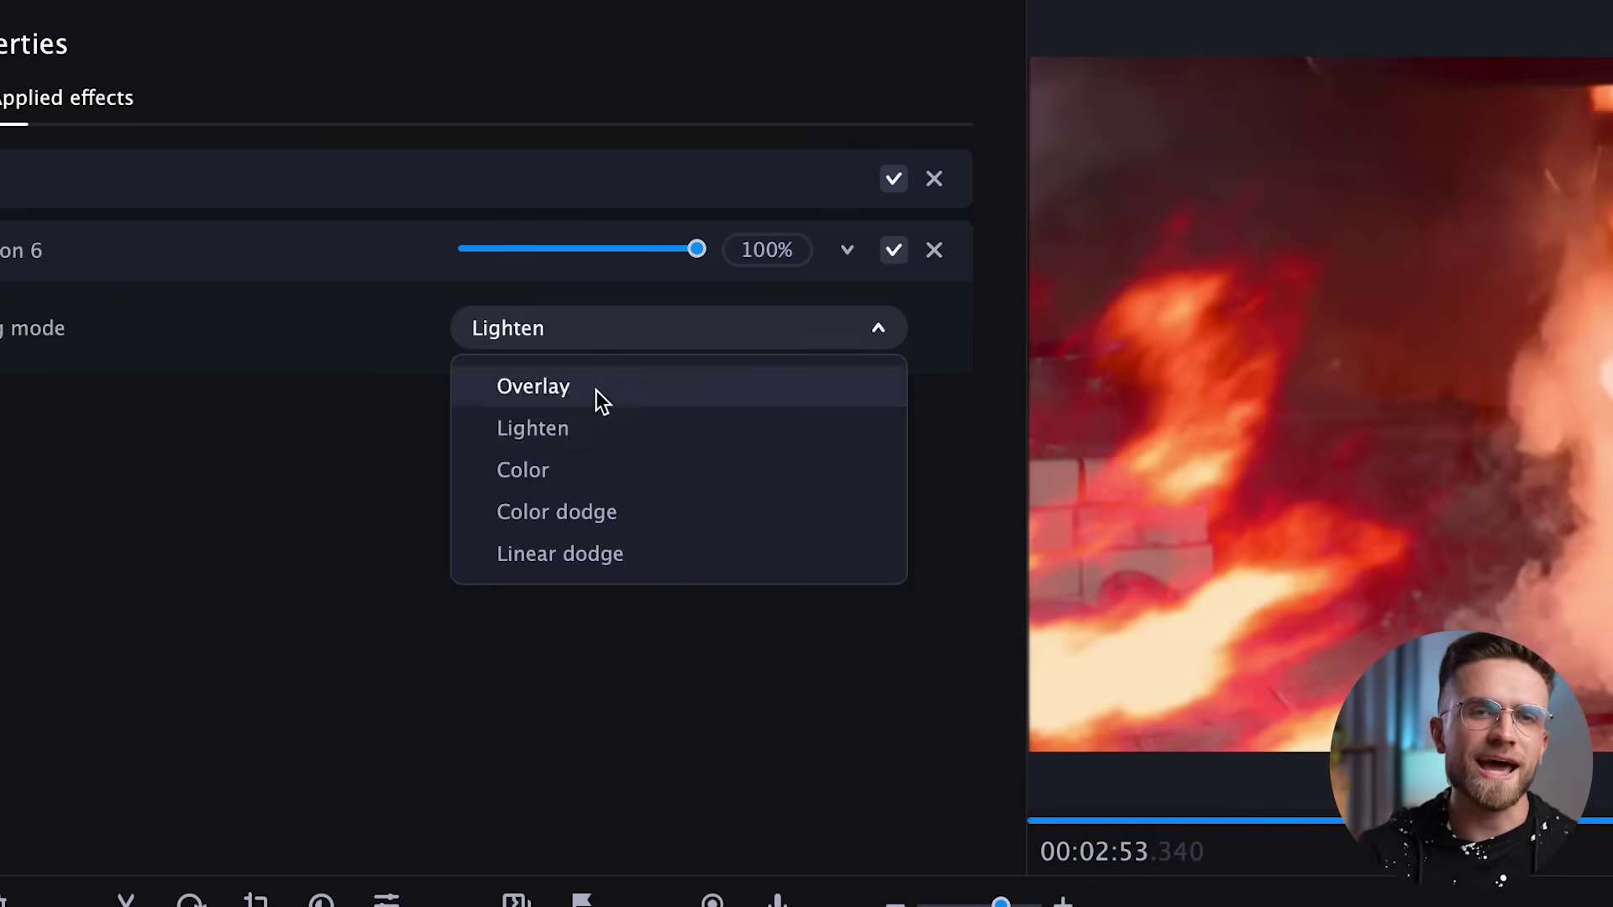
{"action": "left_click", "coordinate": [594, 389]}
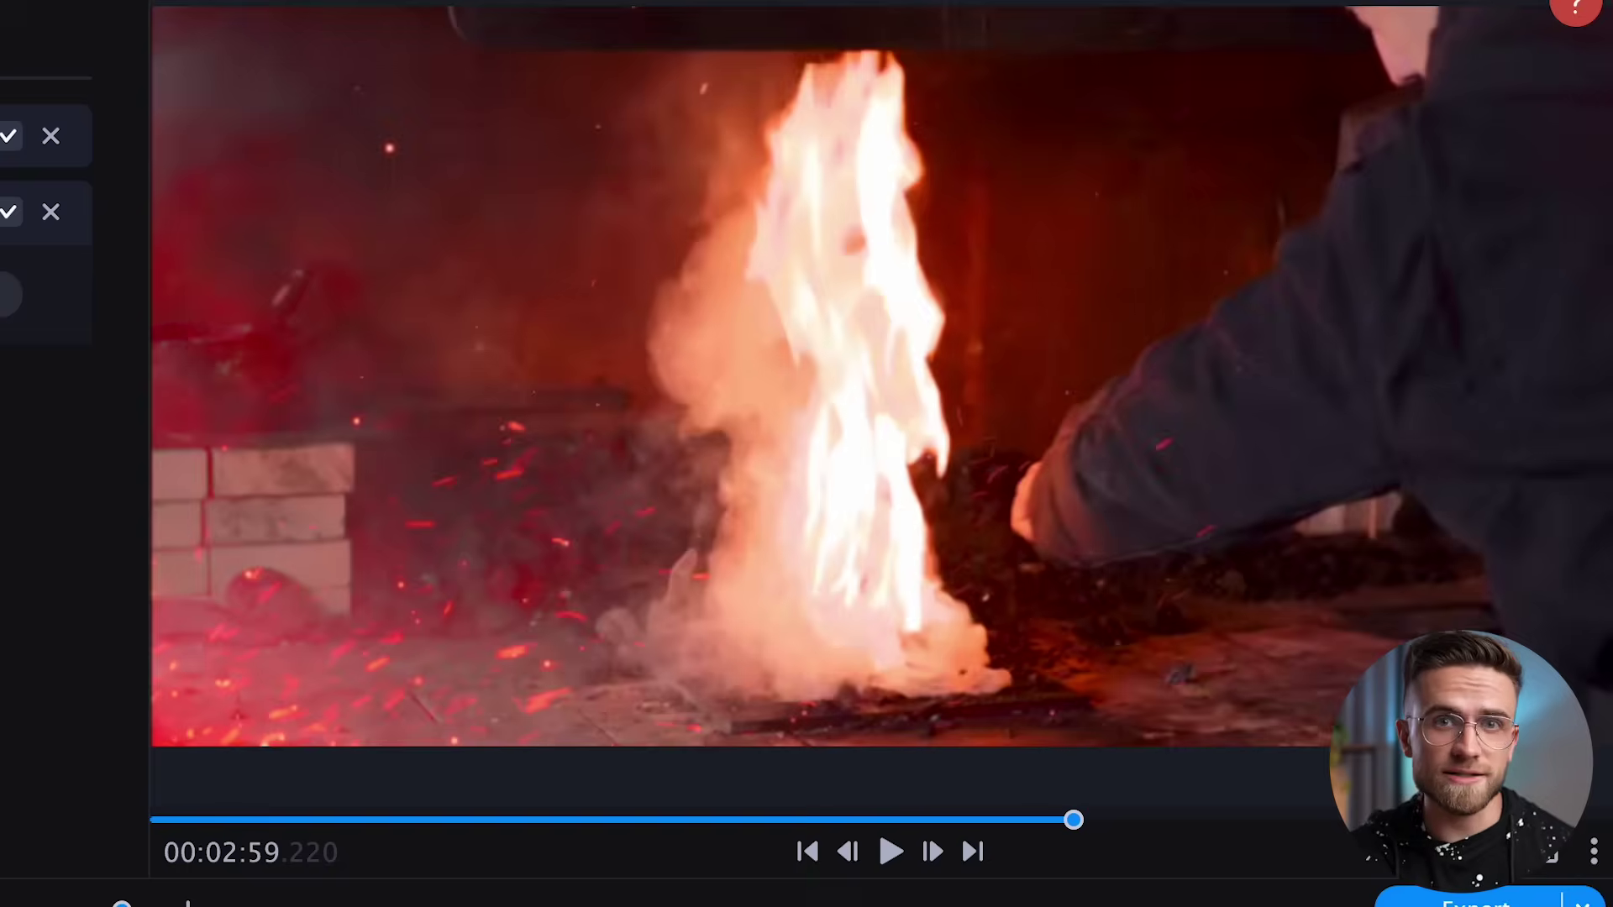
{"action": "key", "text": "space"}
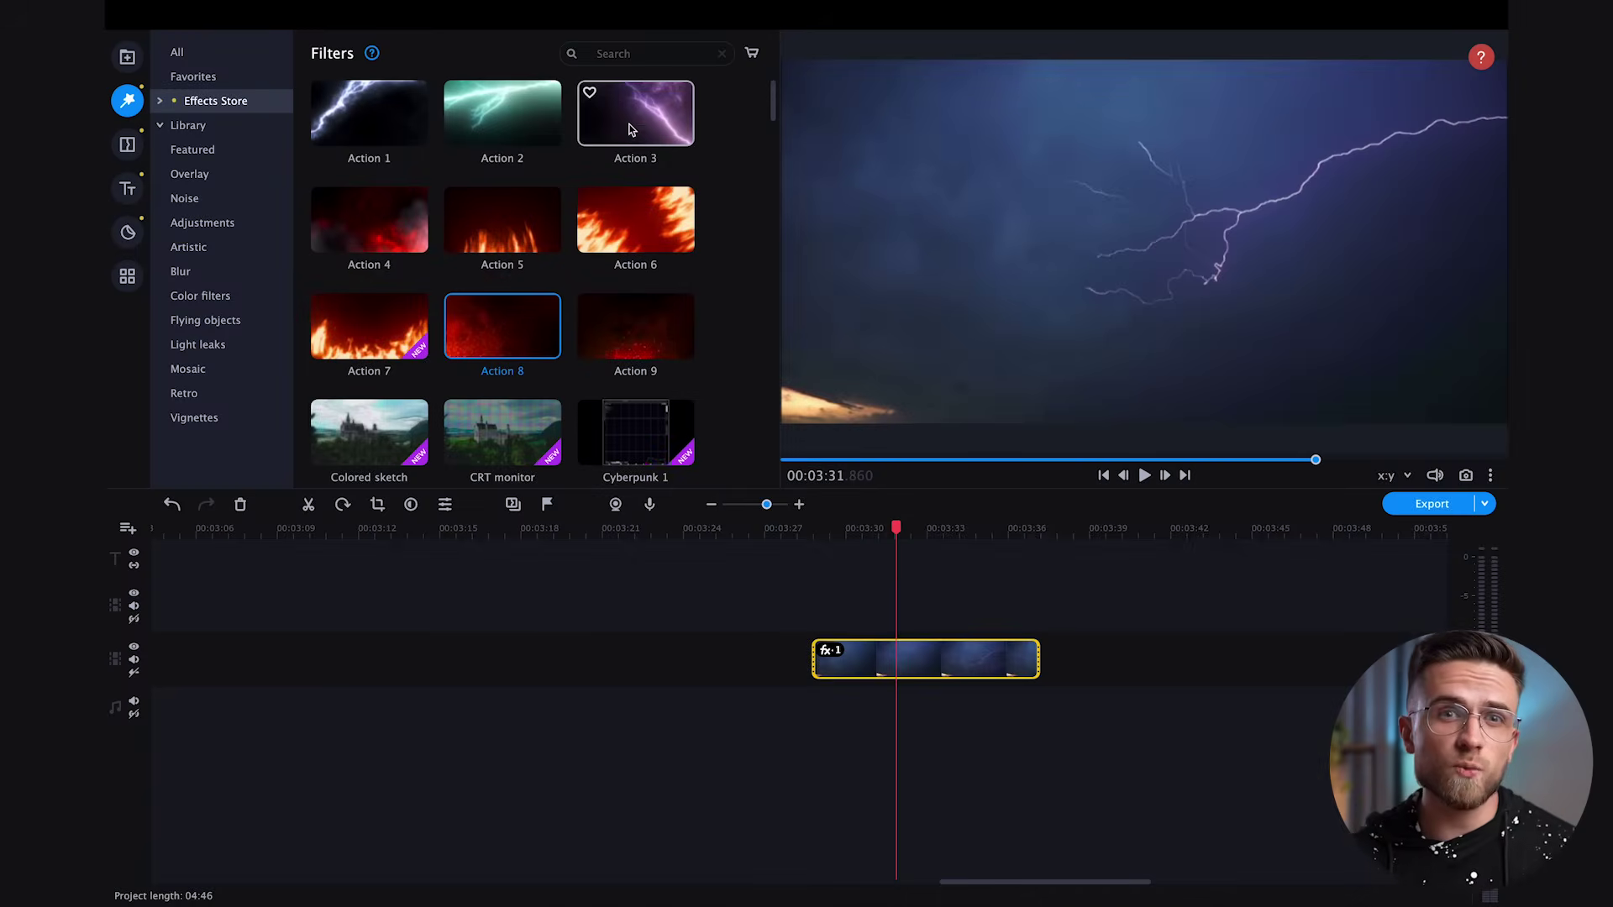
Apply the Action 3 filter to the lightning clip and blend it as Linear dodge.
{"action": "left_click", "coordinate": [676, 186]}
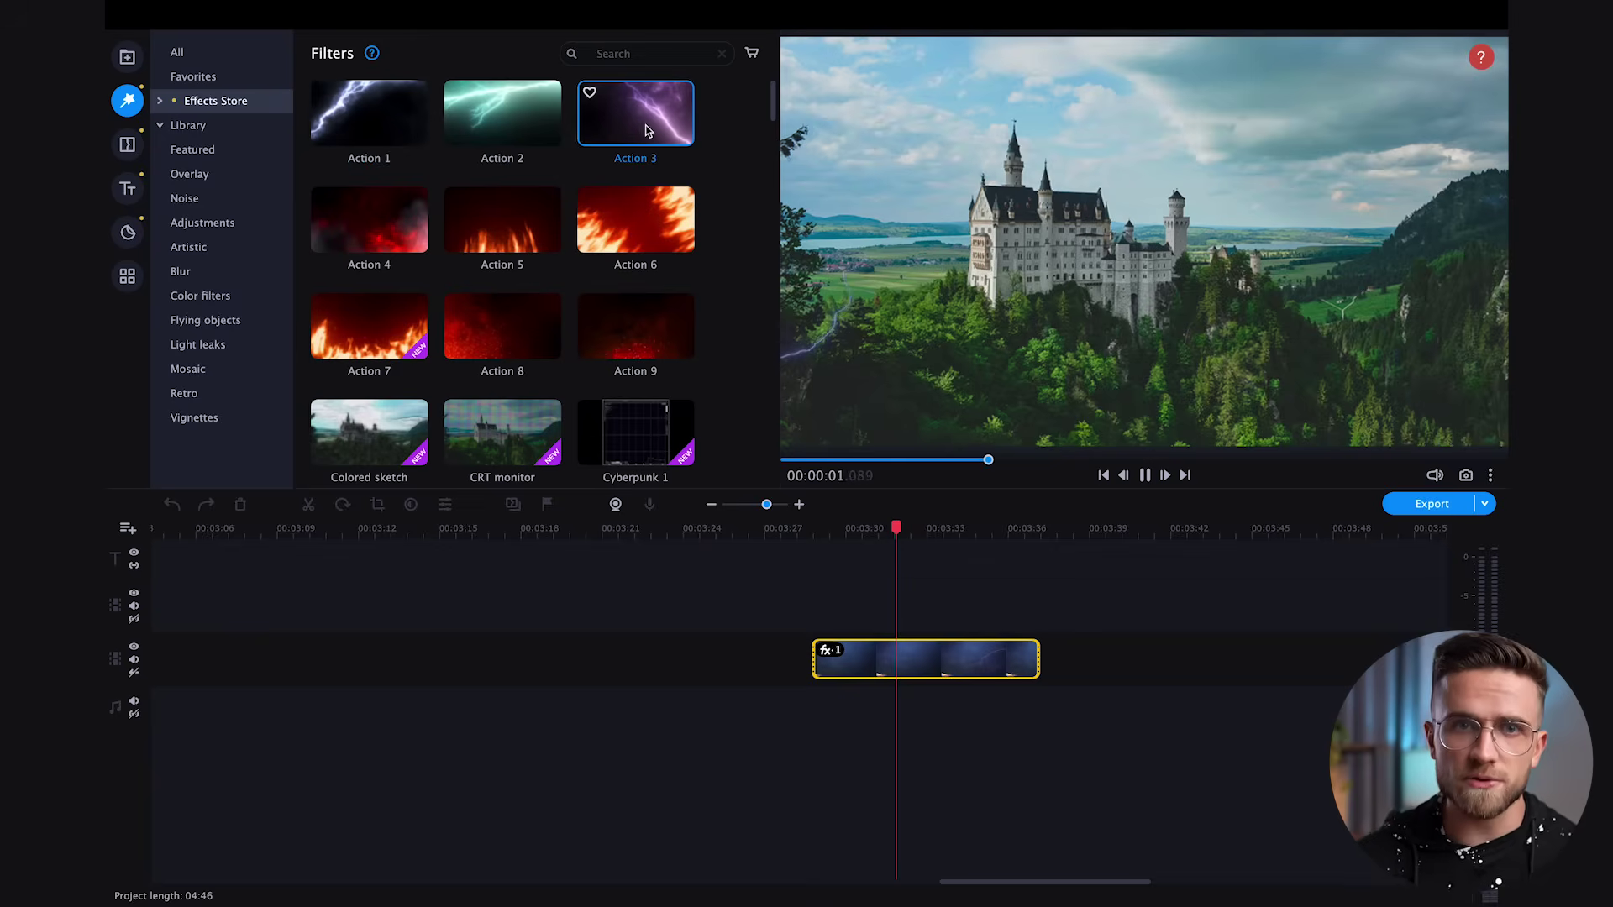
{"action": "left_click", "coordinate": [838, 523]}
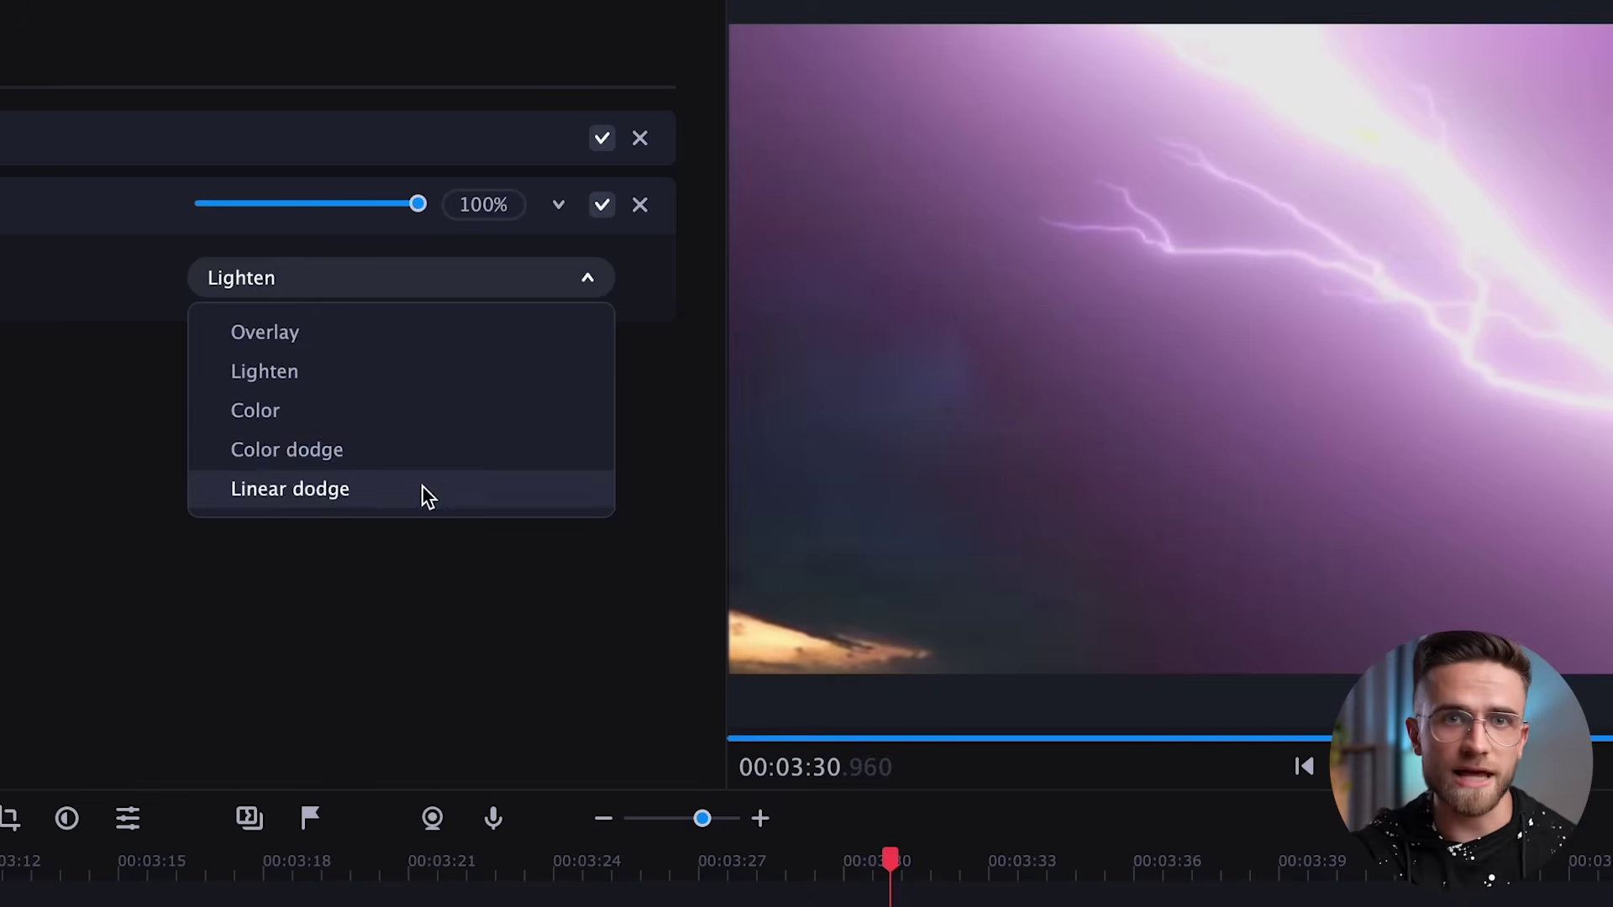
{"action": "left_click", "coordinate": [420, 493]}
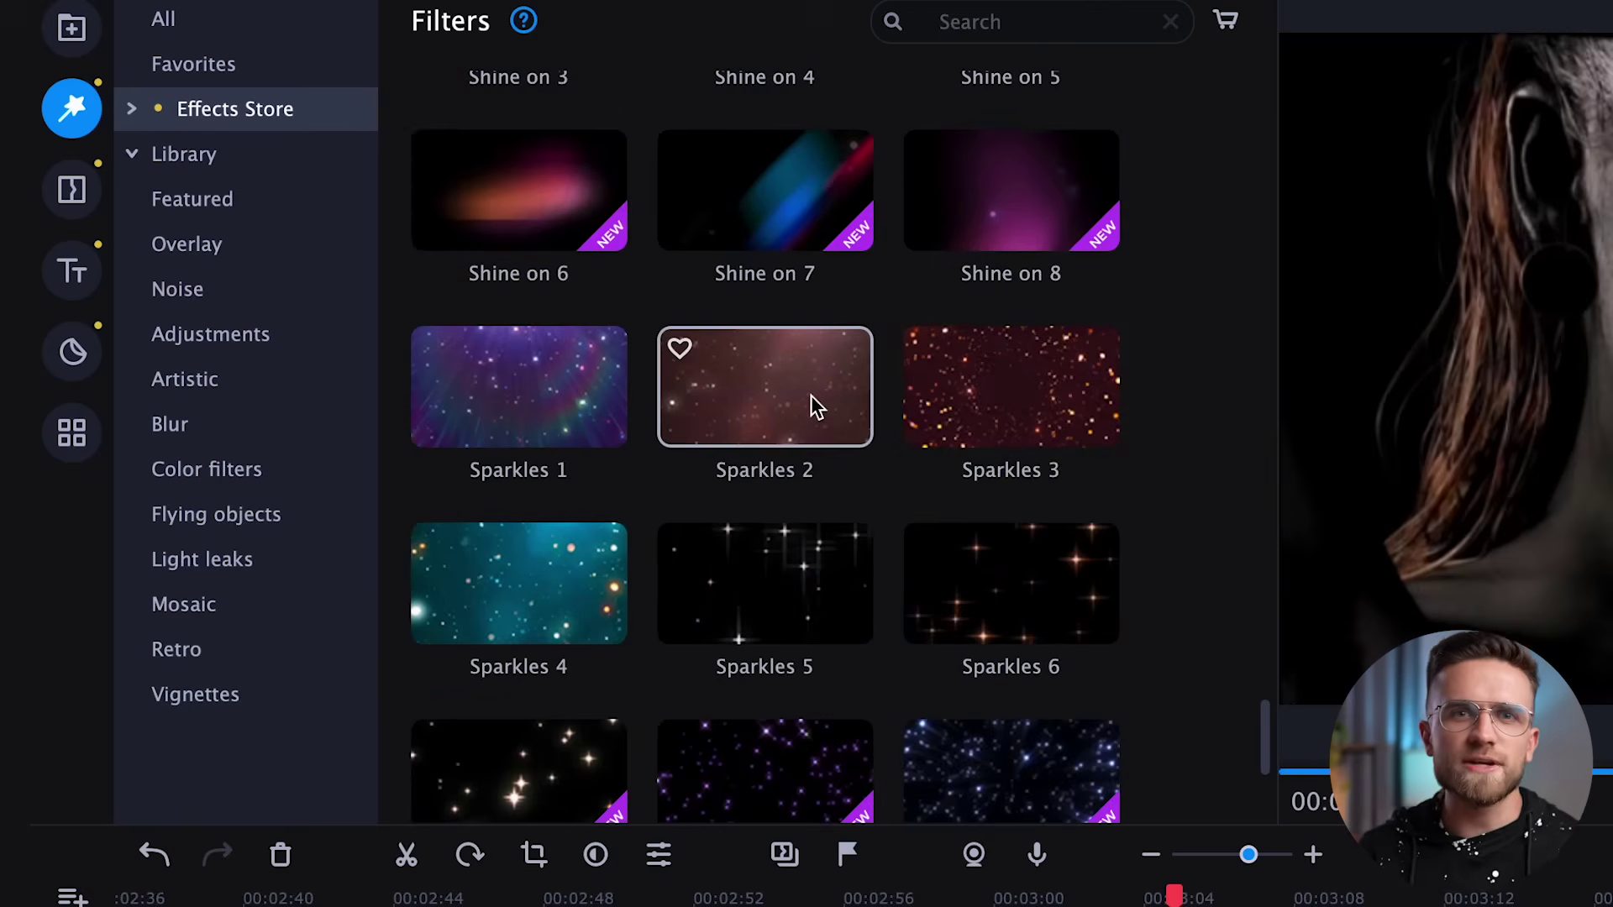
Apply Sparkles 2 to the first gold-makeup clip, trying Lighten before settling on Overlay.
{"action": "right_click", "coordinate": [810, 396]}
{"action": "left_click", "coordinate": [892, 509]}
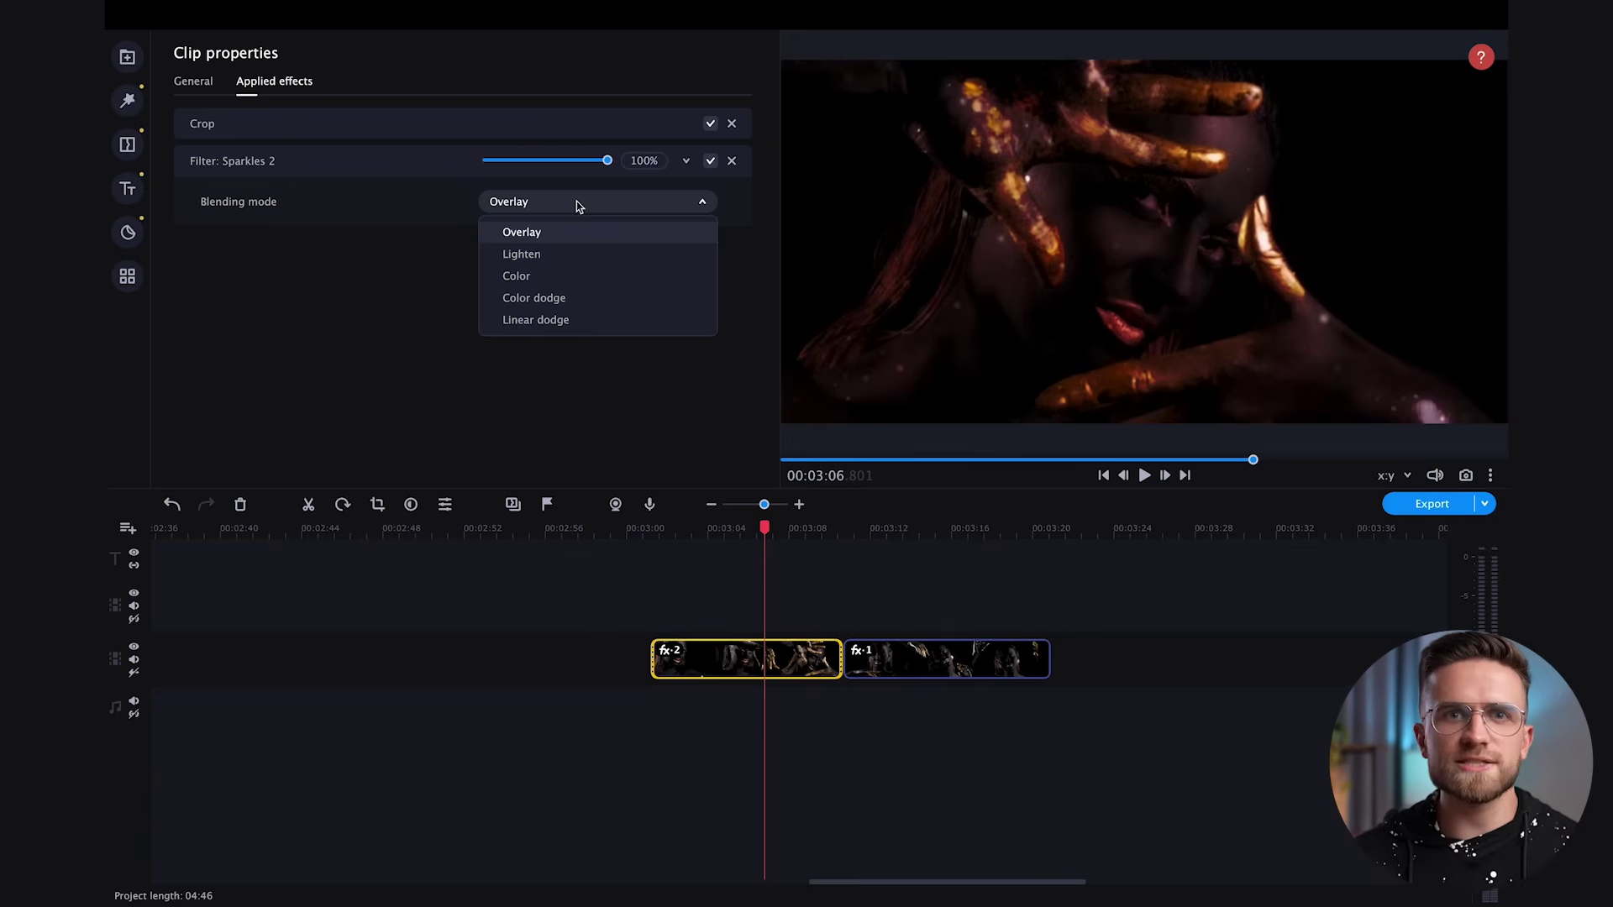
{"action": "left_click", "coordinate": [557, 256]}
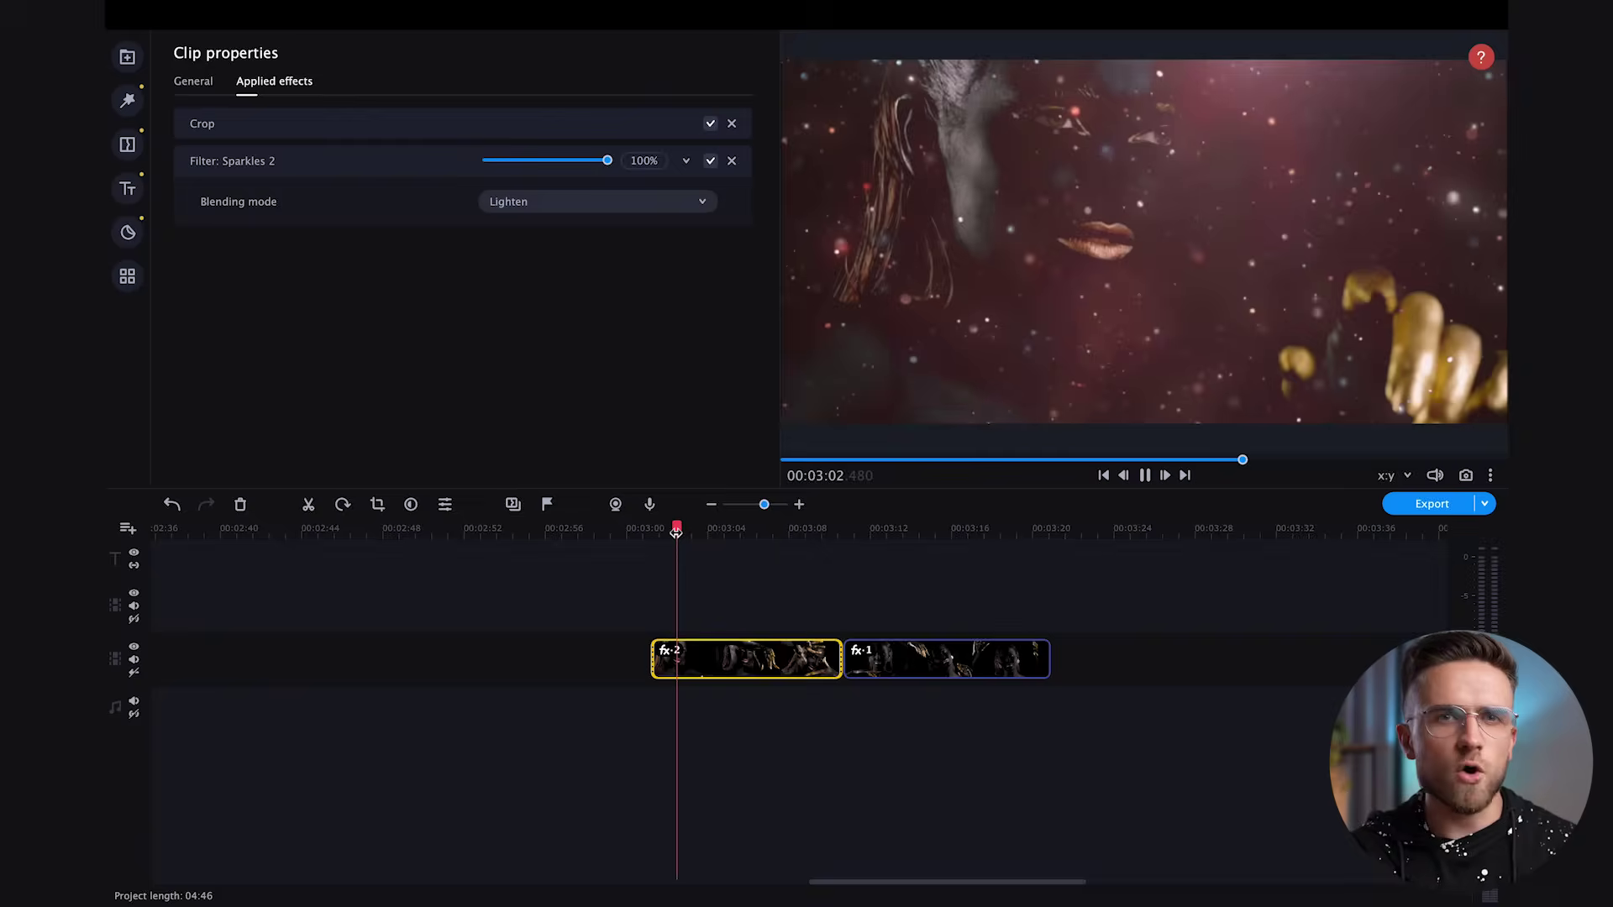
{"action": "left_click", "coordinate": [557, 201]}
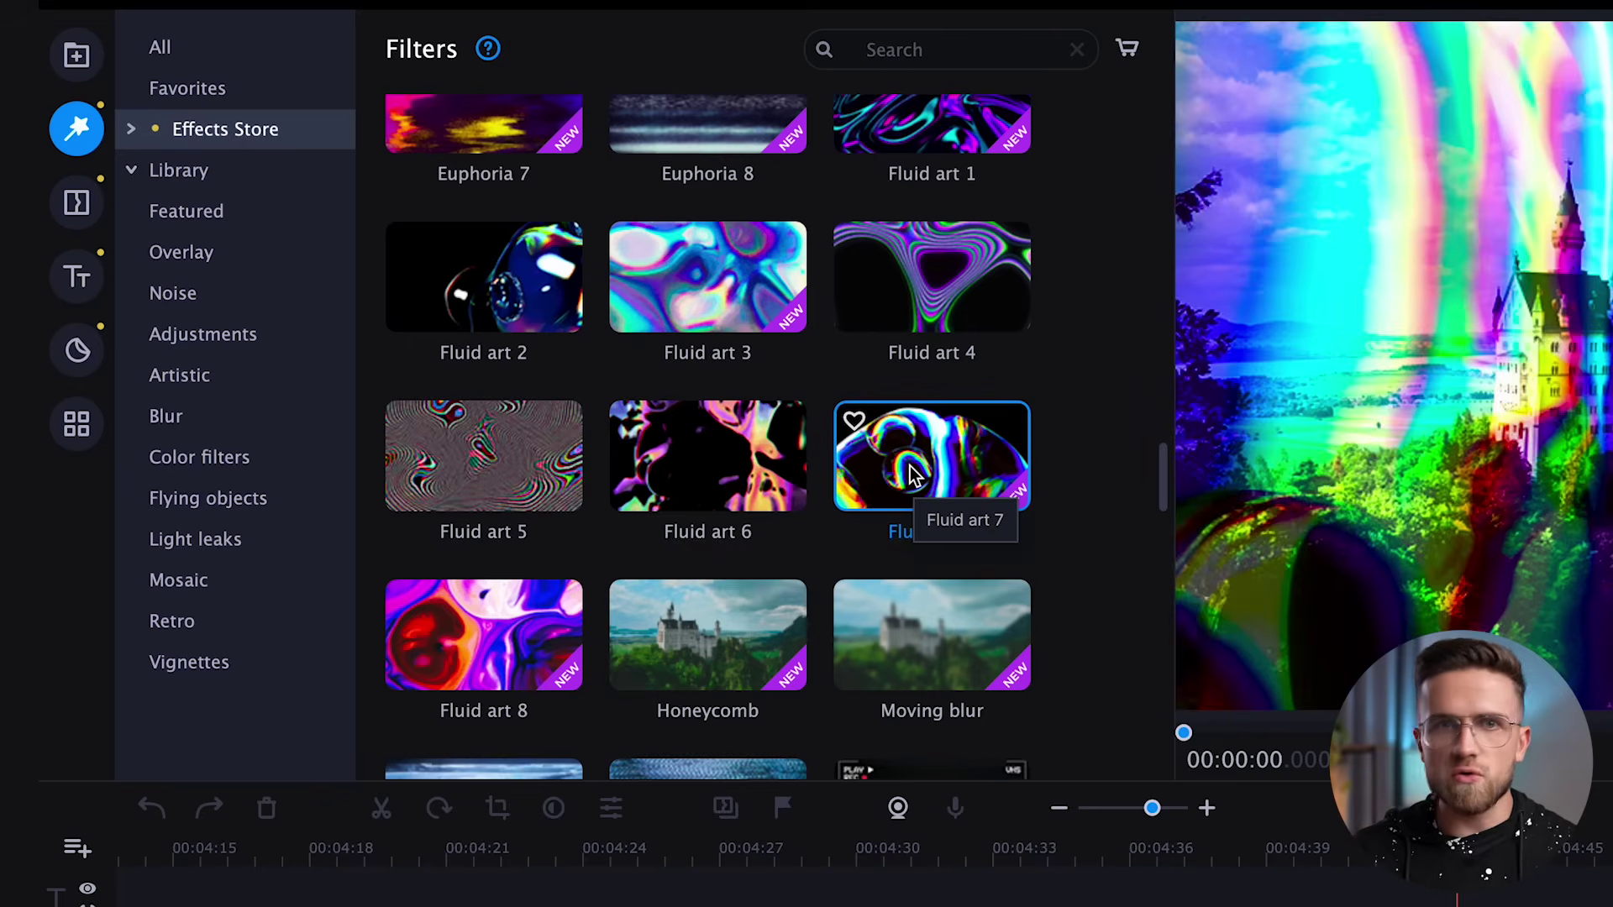
Preview Fluid art 6 and Fluid art 4, then apply Fluid art 4 to the waves clip.
{"action": "left_click", "coordinate": [726, 480]}
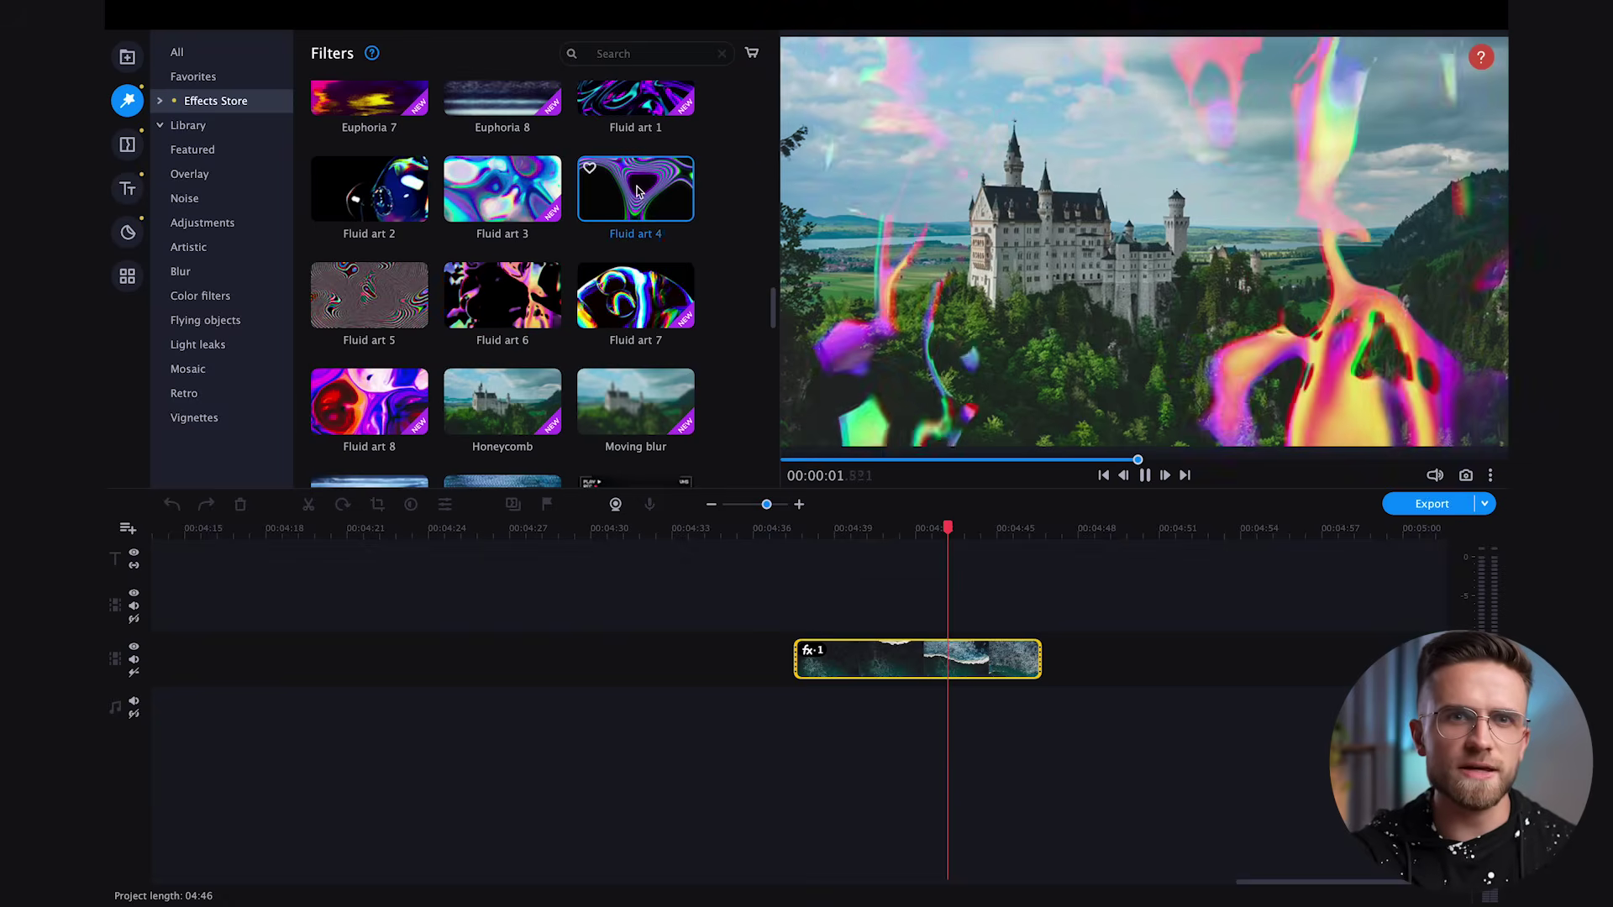
{"action": "left_click", "coordinate": [641, 196]}
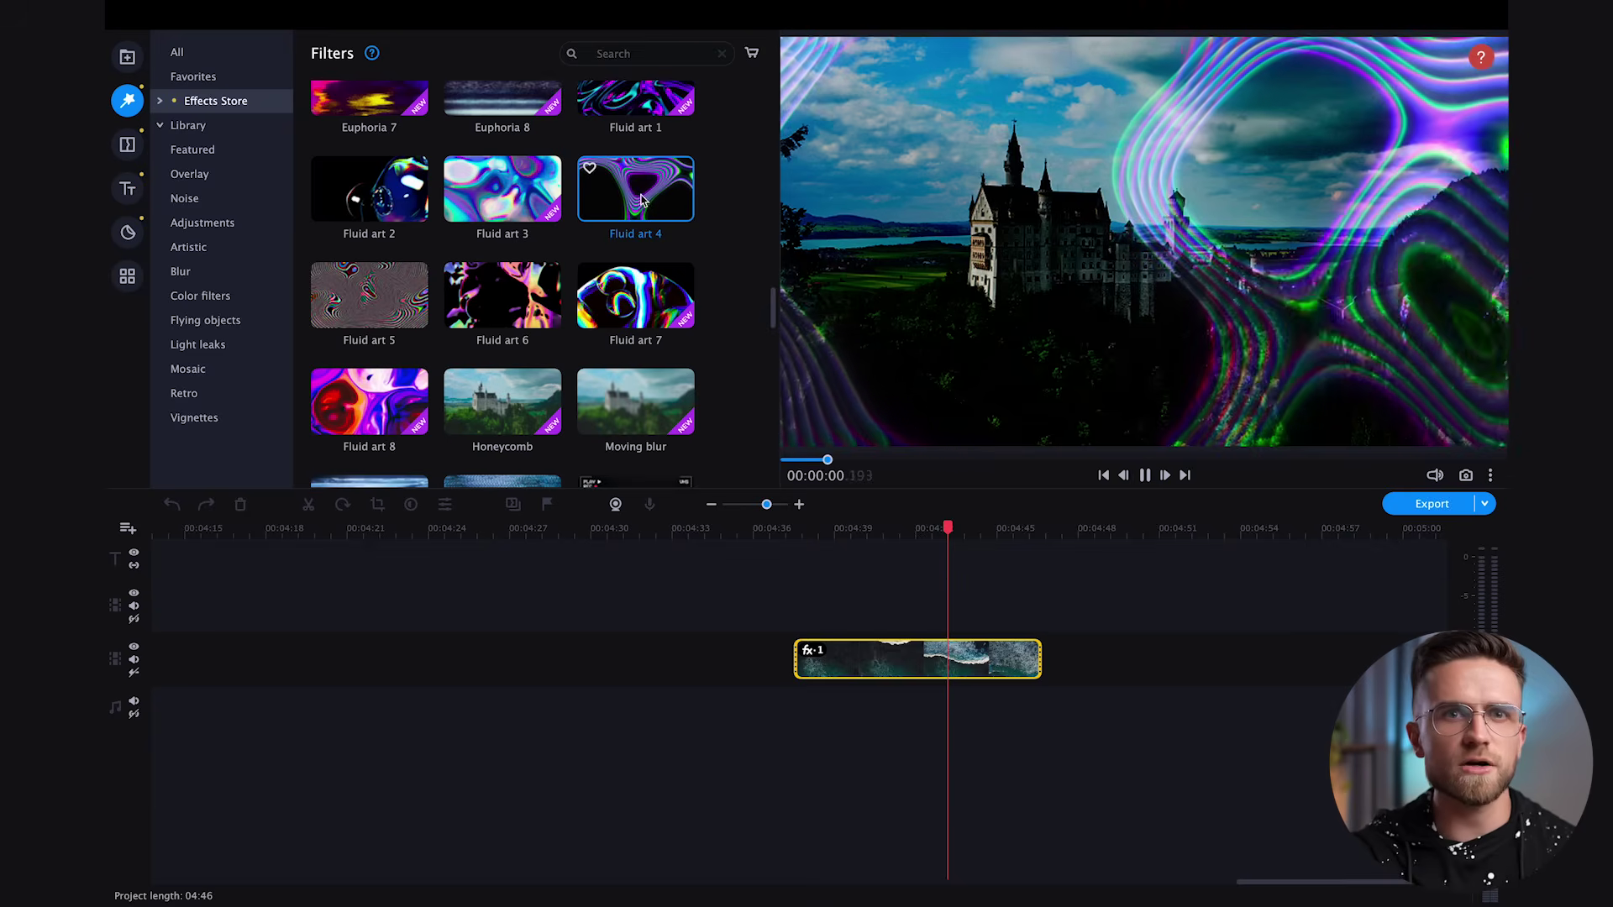
{"action": "left_click_drag", "start_coordinate": [624, 195], "coordinate": [792, 412]}
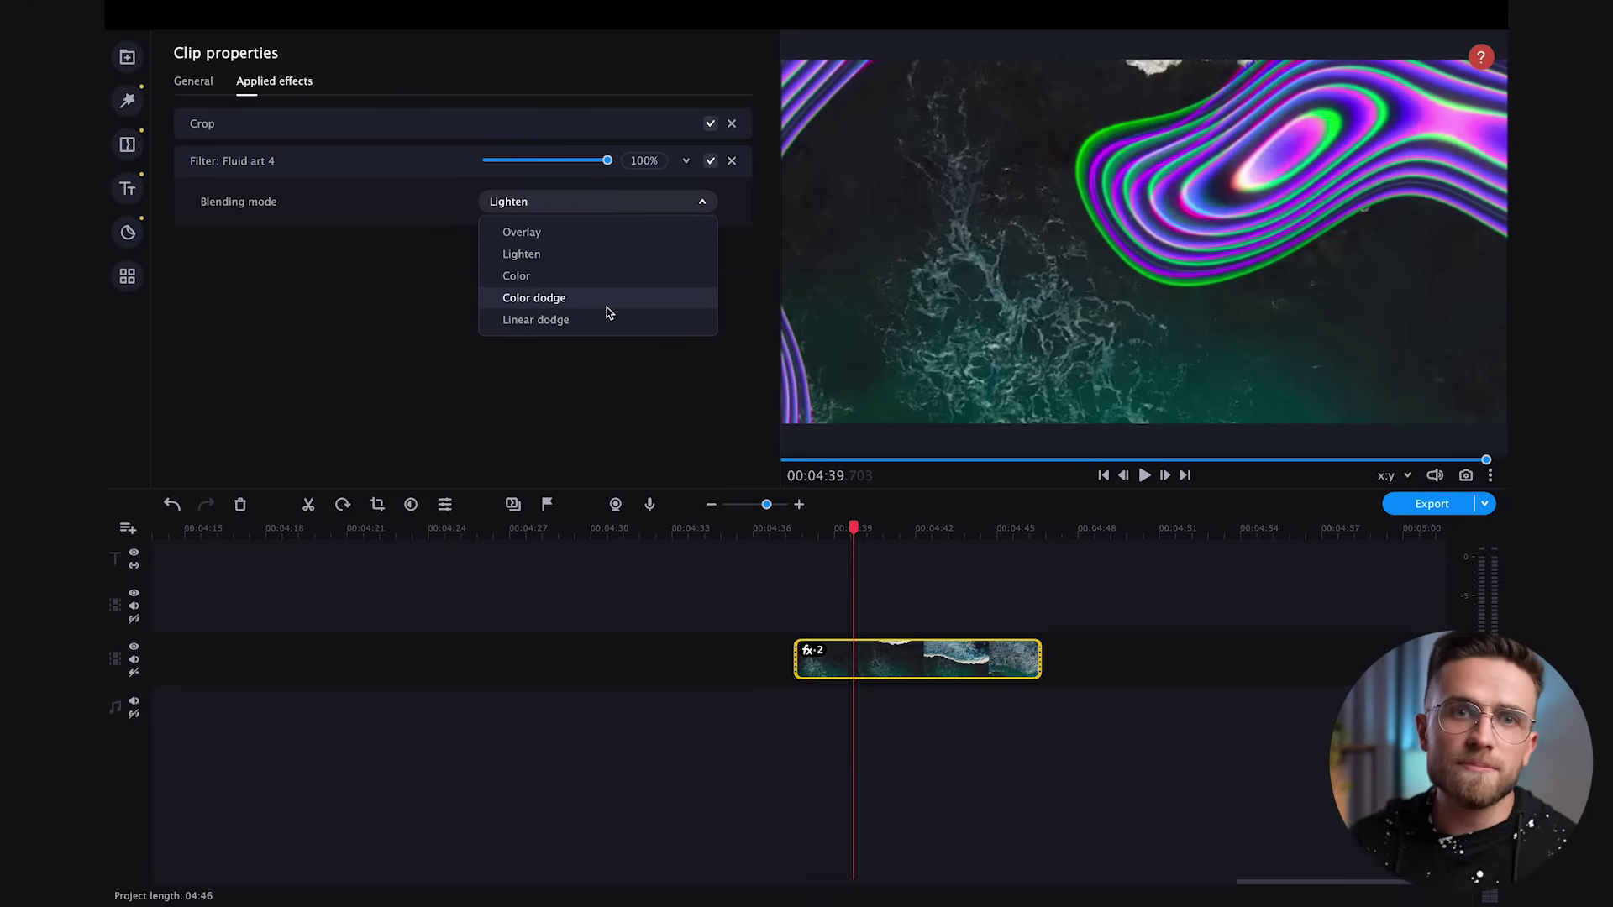
Blend Fluid art 4 in Color dodge mode at about 40% strength and replay the clip.
{"action": "left_click", "coordinate": [607, 307]}
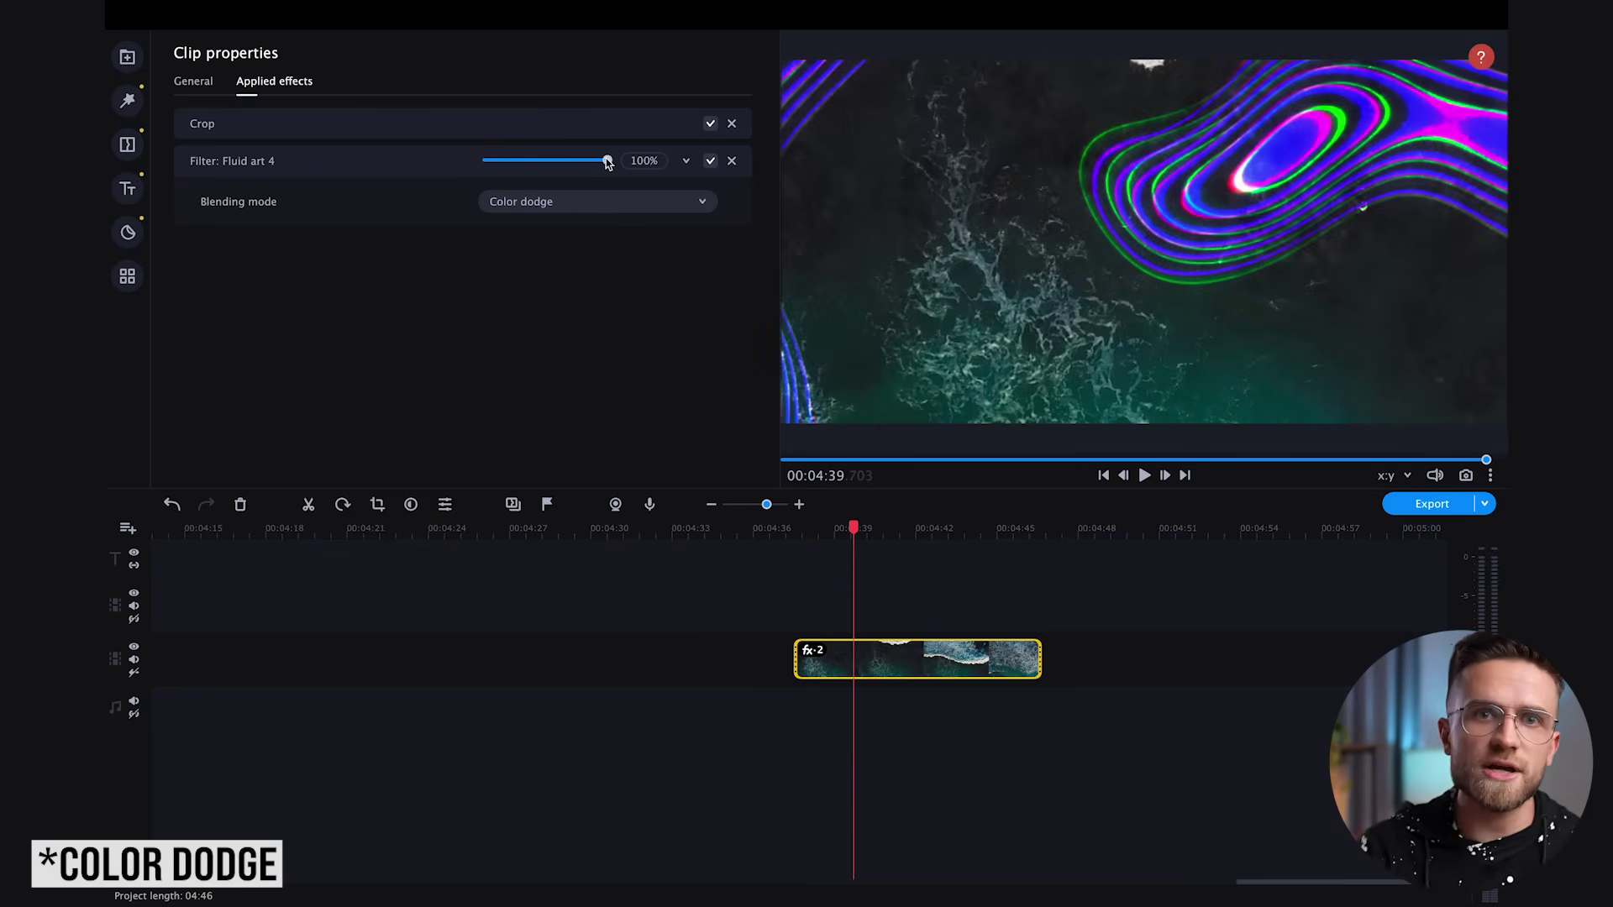
{"action": "left_click_drag", "start_coordinate": [607, 160], "coordinate": [554, 163]}
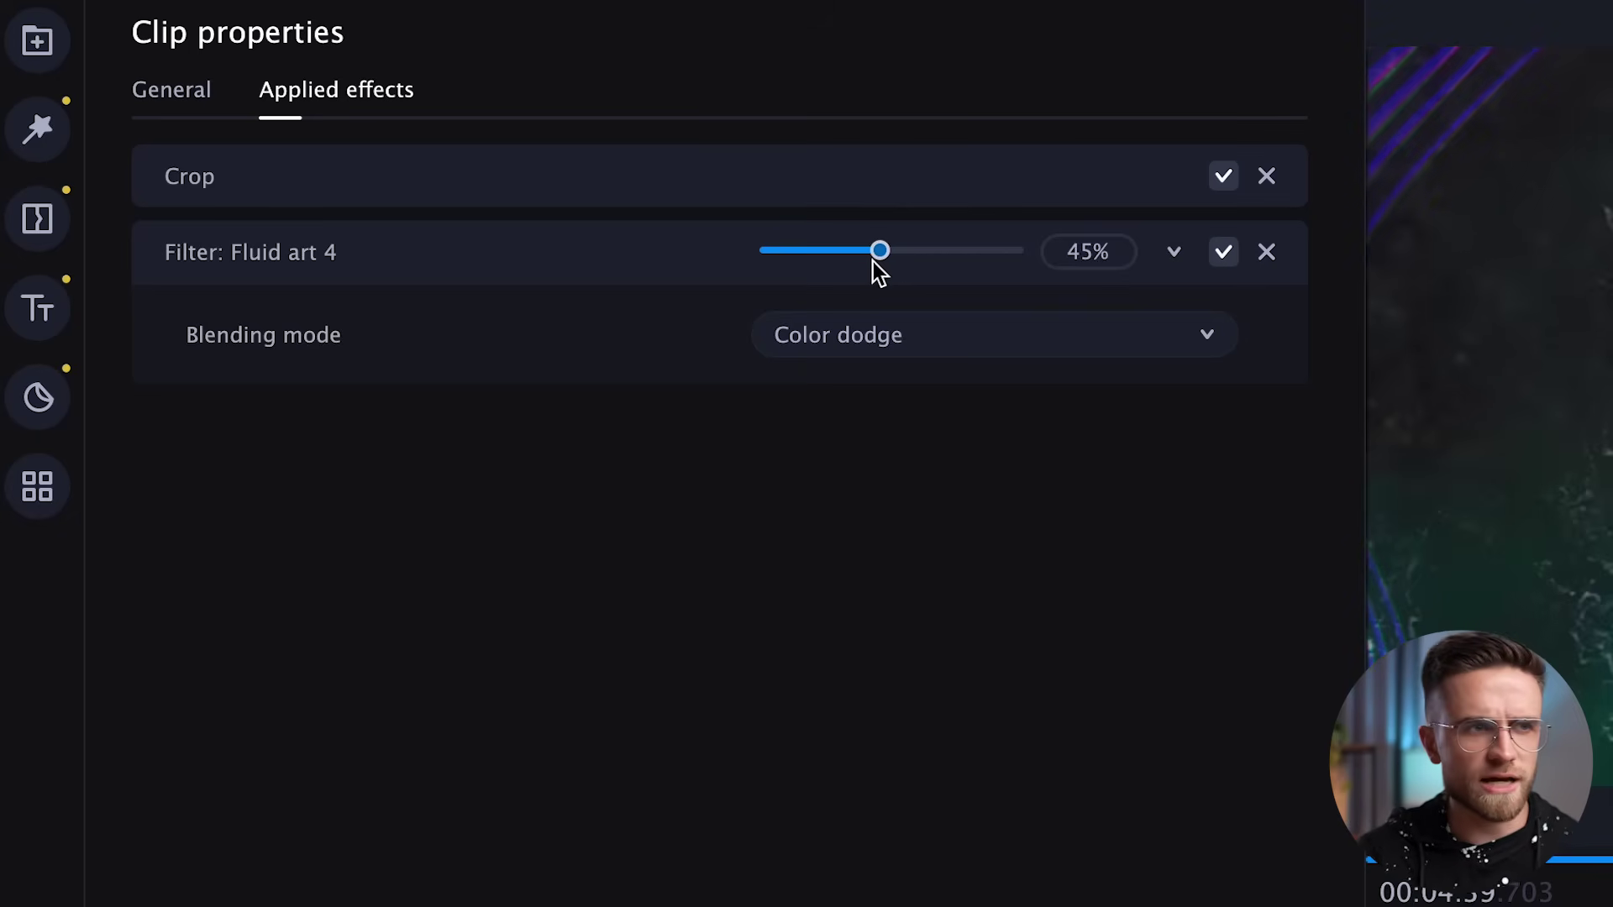
{"action": "left_click_drag", "start_coordinate": [874, 262], "coordinate": [862, 267]}
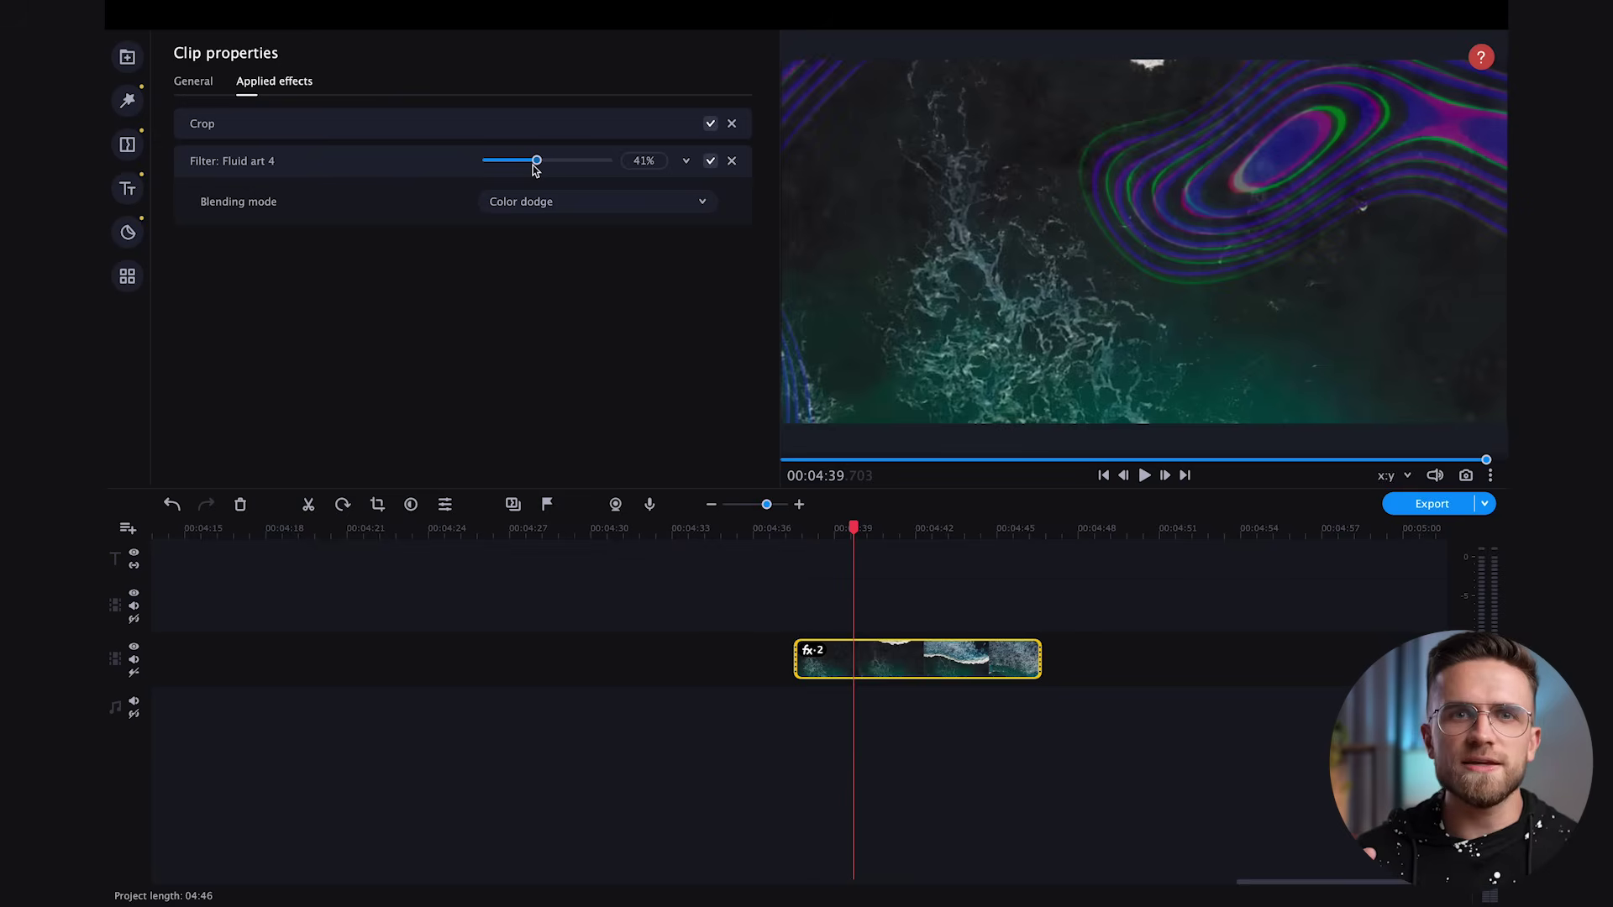
{"action": "left_click", "coordinate": [832, 536]}
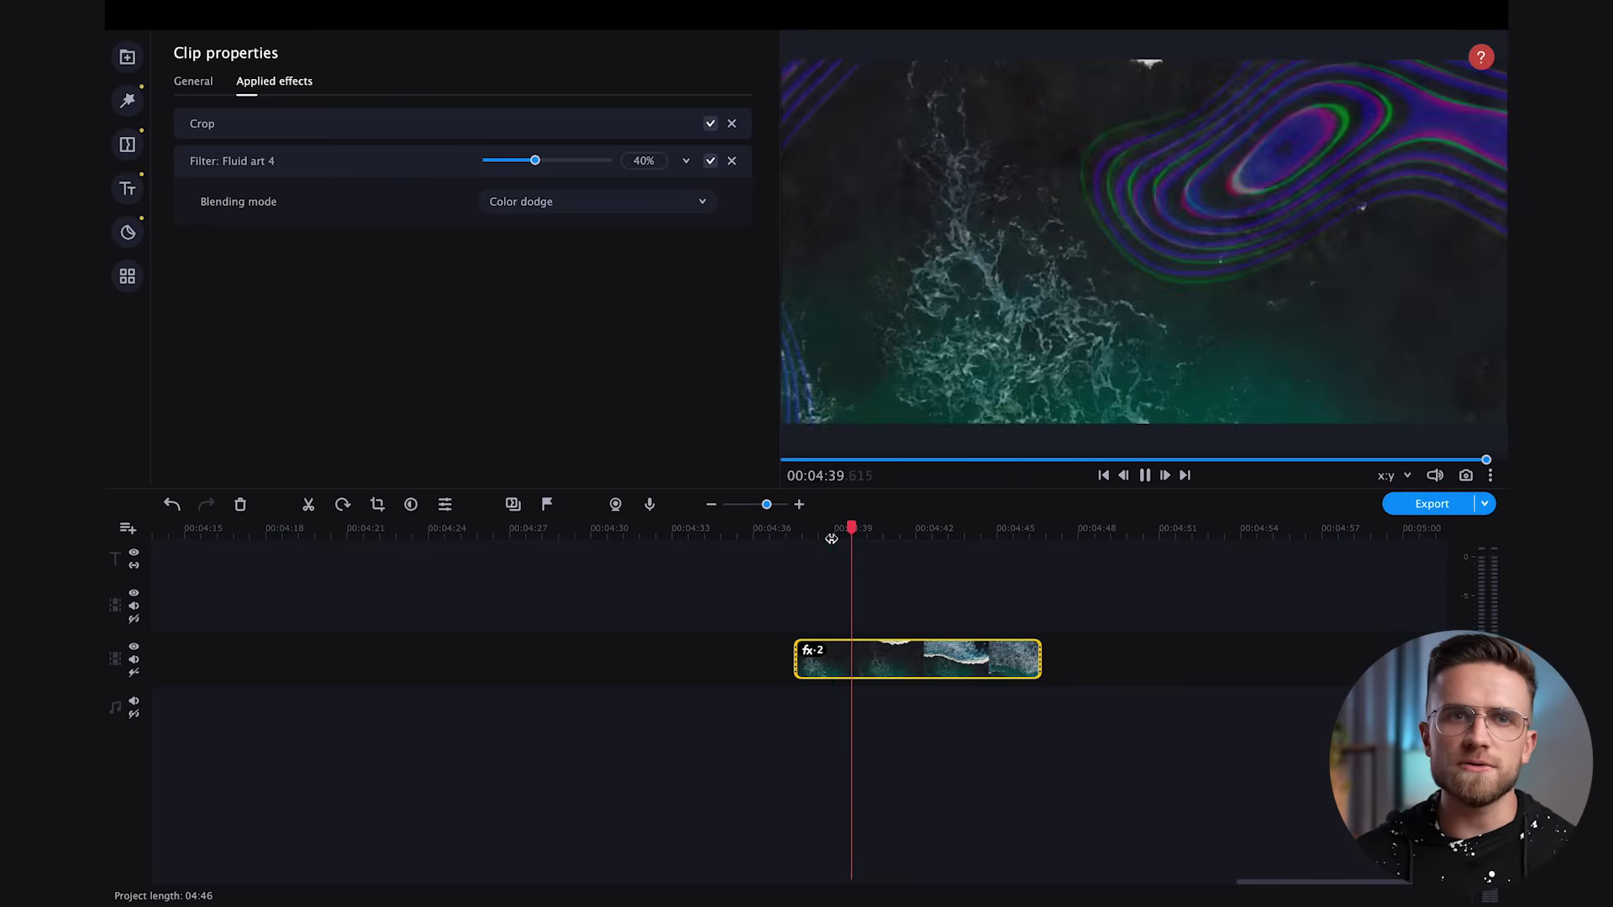
Place the Cubic dream title reading 'Sea Side' on the title track above the waves clip.
{"action": "left_click", "coordinate": [128, 188]}
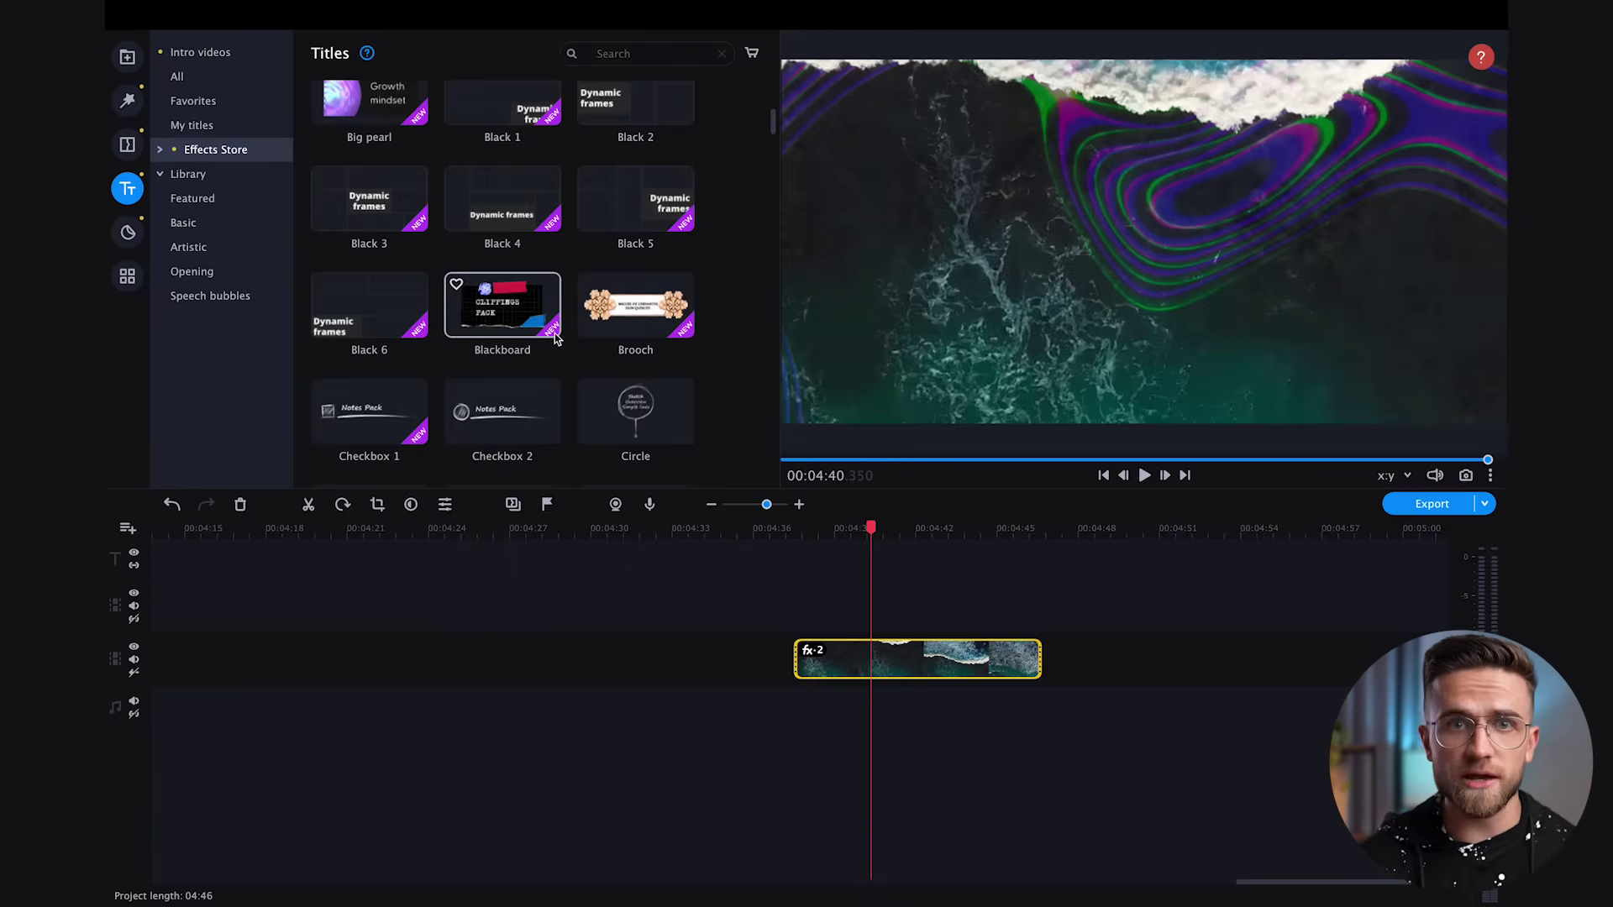
{"action": "scroll", "coordinate": [555, 338], "scroll_direction": "down", "scroll_amount": 5}
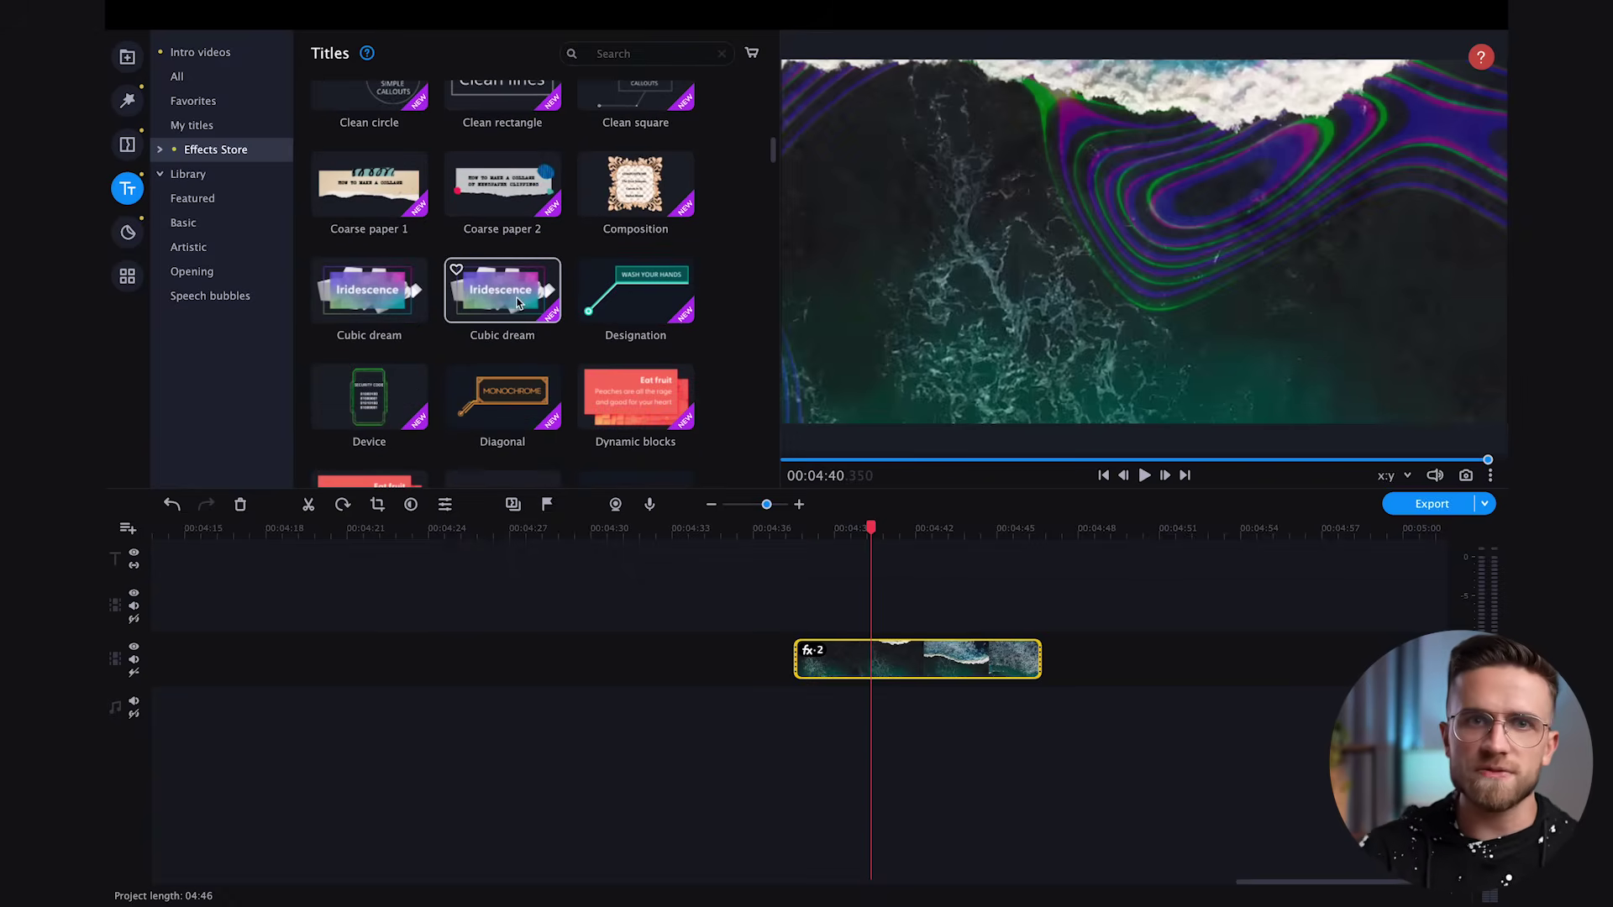
{"action": "left_click", "coordinate": [423, 262]}
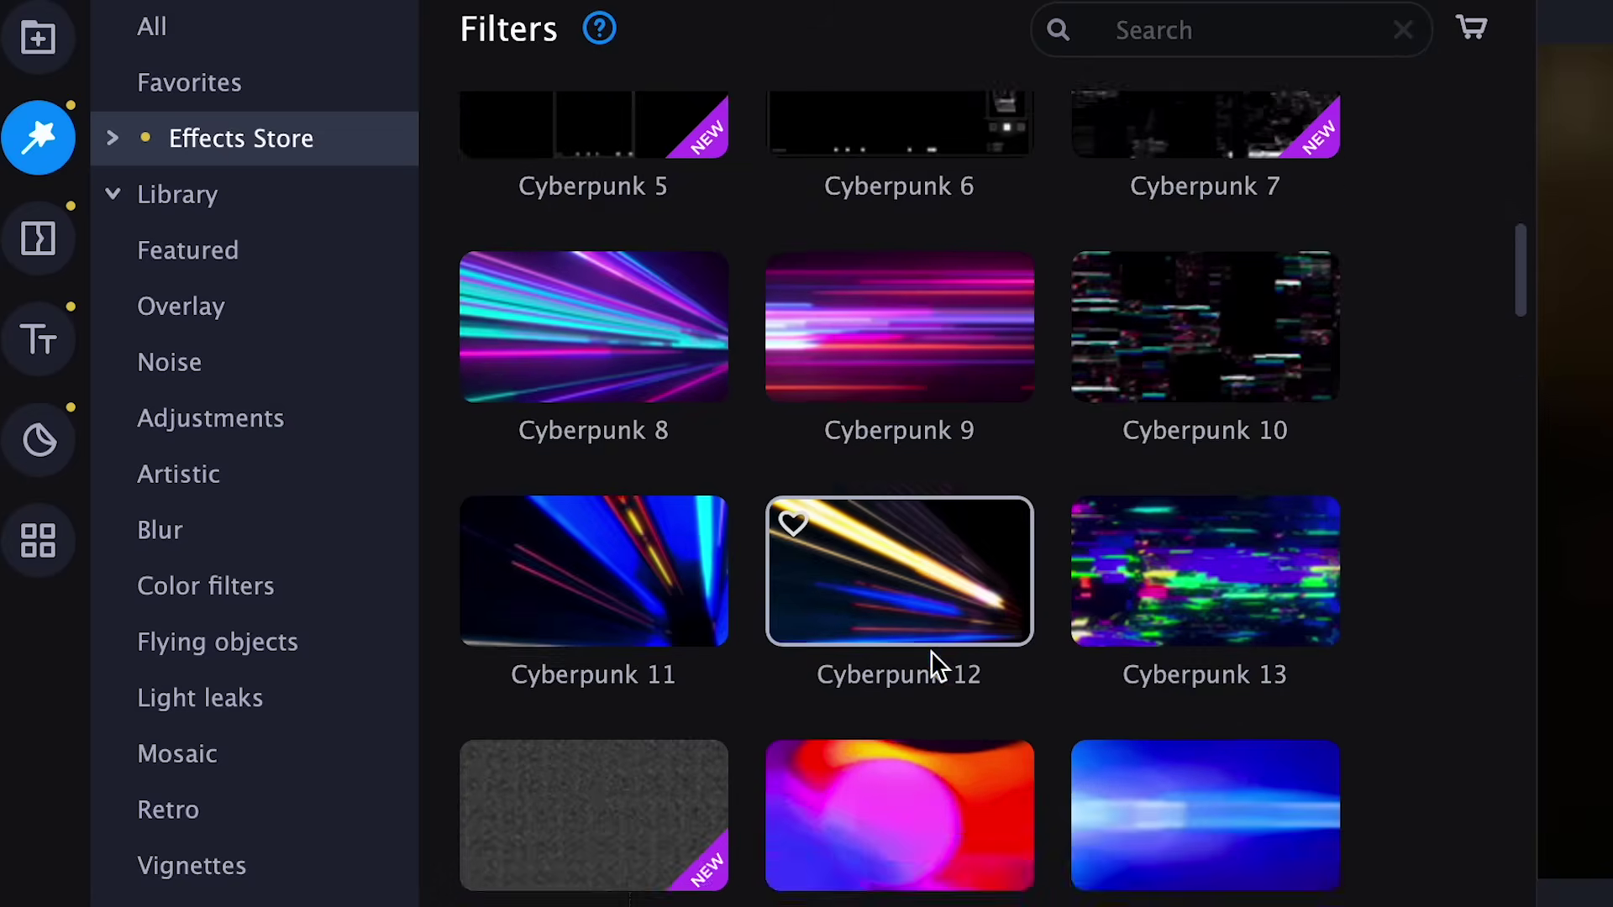
Scroll through effect packs like Ink Splash Pack and VHS Intro Pack, then add a vlog title.
{"action": "scroll", "coordinate": [931, 650], "scroll_direction": "down", "scroll_amount": 10}
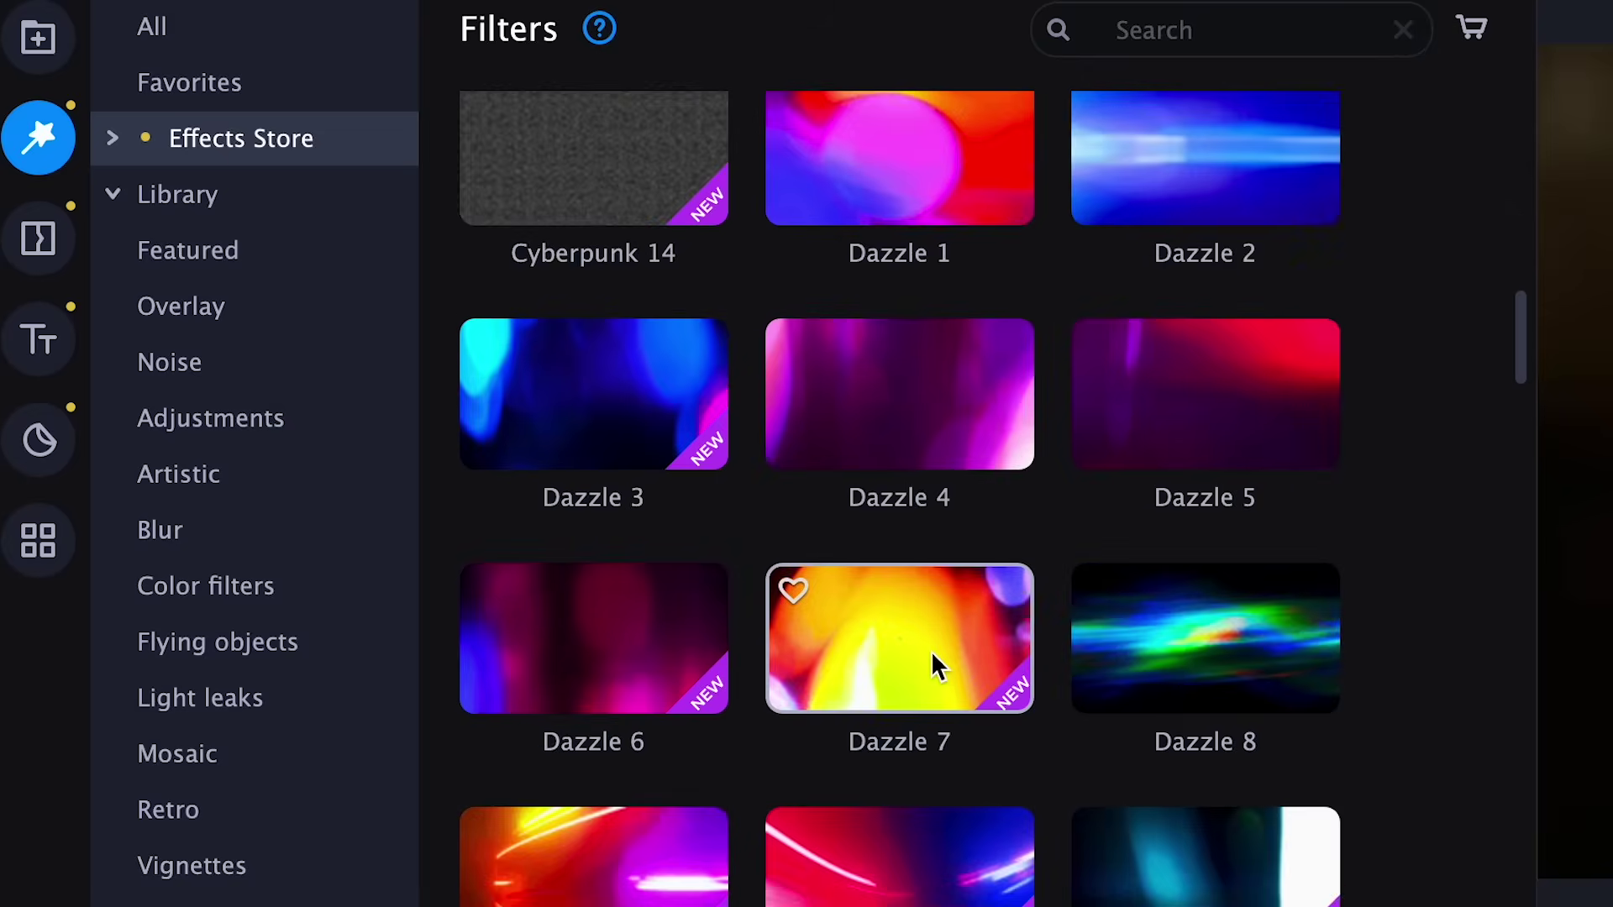
{"action": "scroll", "coordinate": [931, 650], "scroll_direction": "down", "scroll_amount": 12}
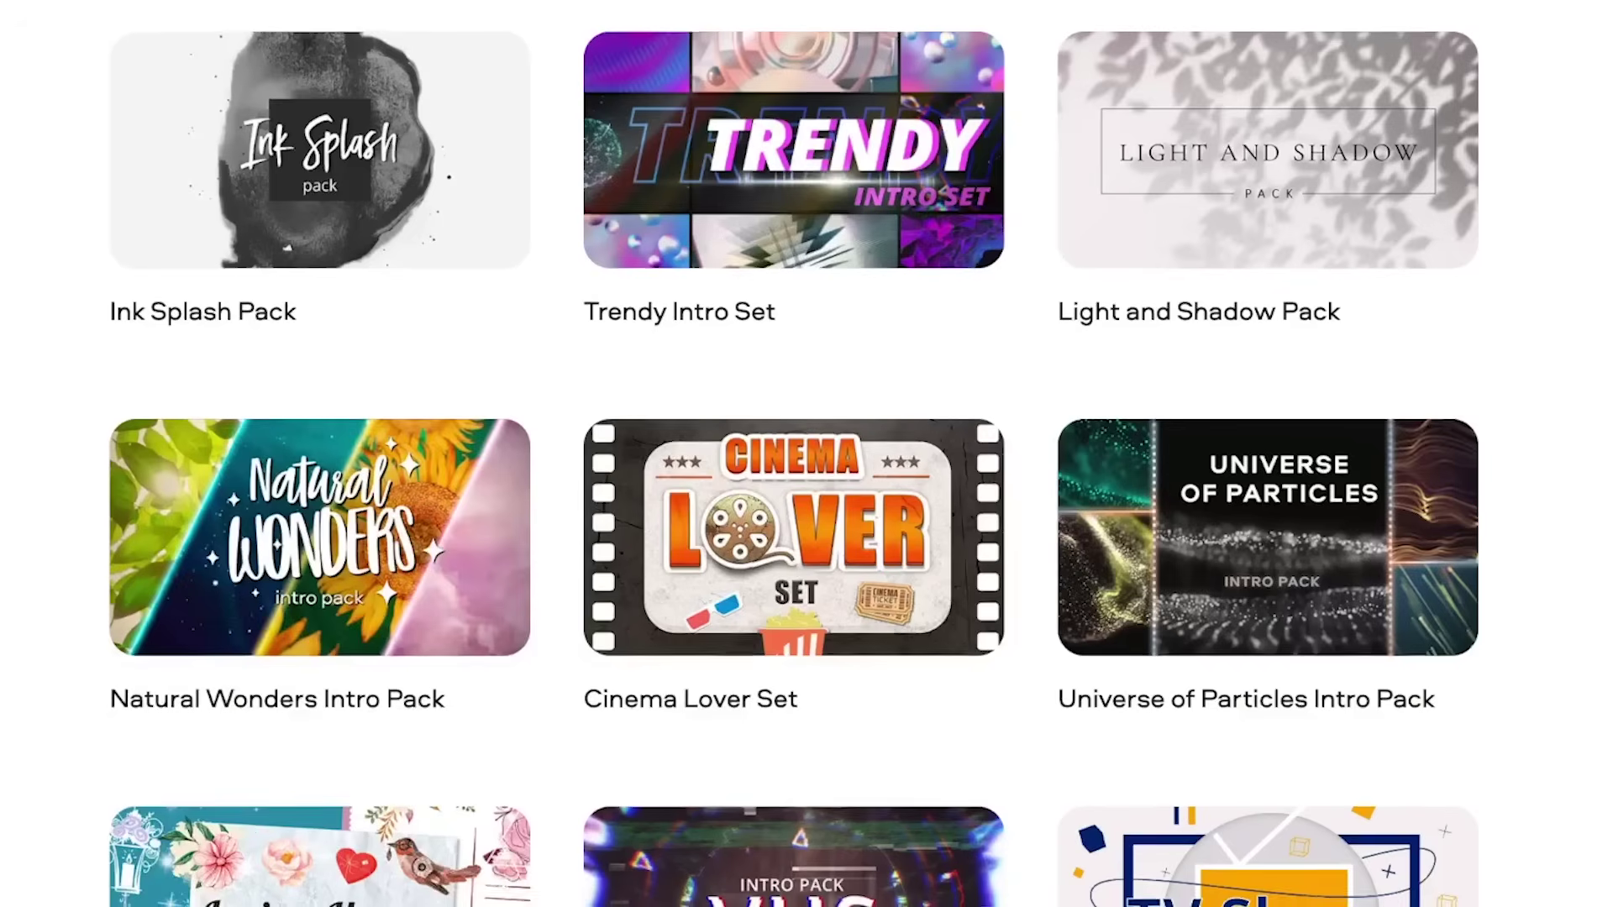
{"action": "scroll", "coordinate": [793, 454], "scroll_direction": "down", "scroll_amount": 9}
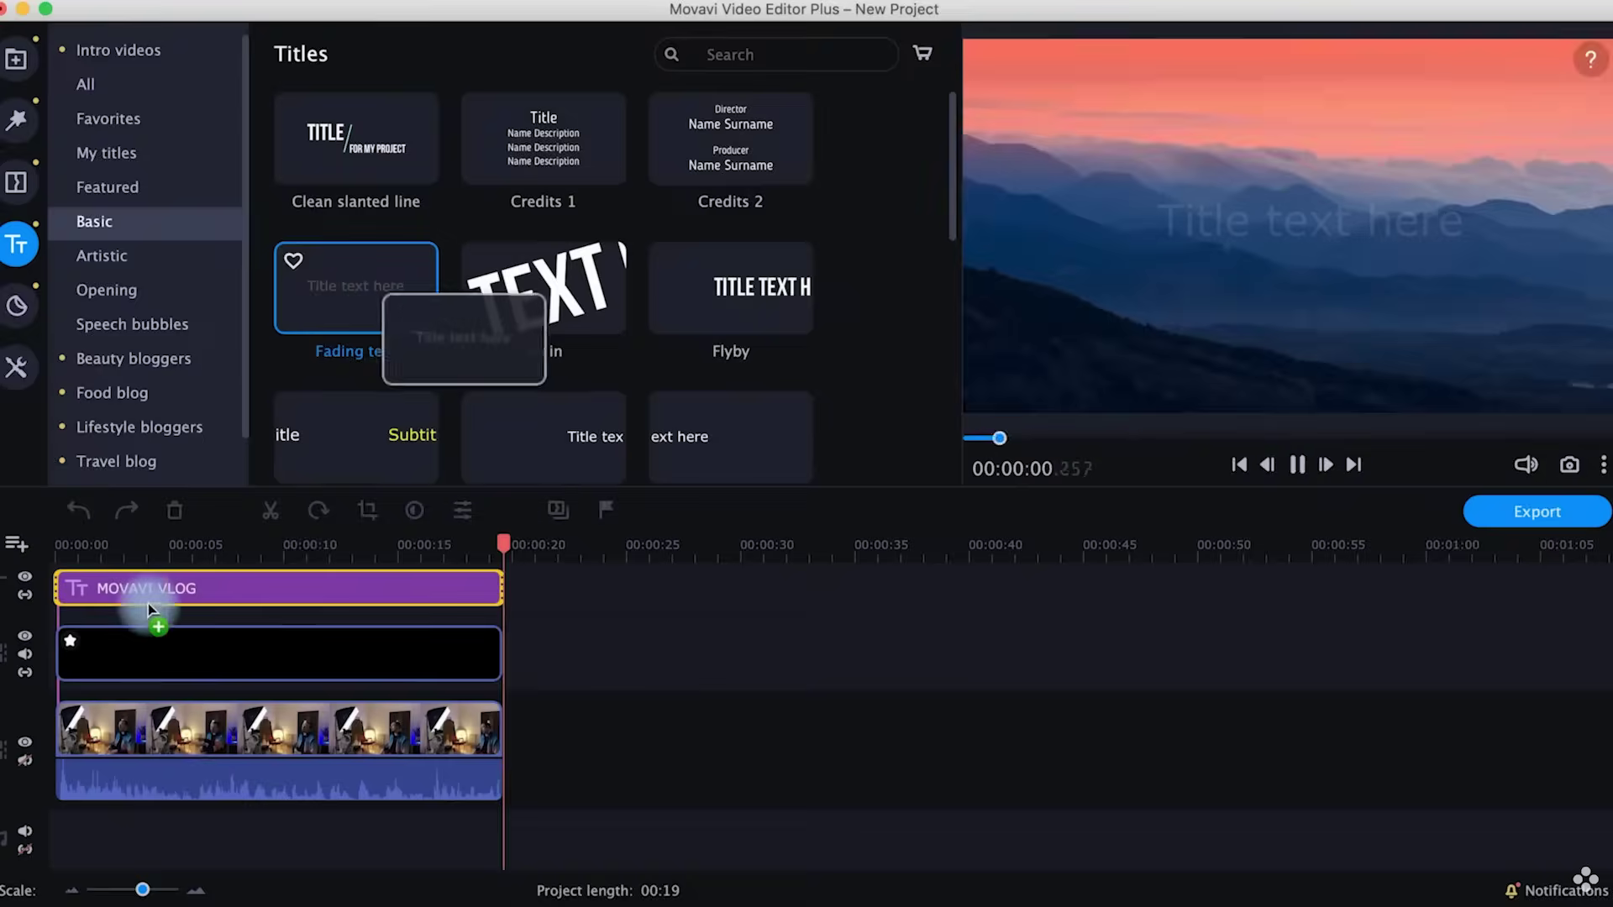
{"action": "left_click_drag", "start_coordinate": [151, 612], "coordinate": [107, 619]}
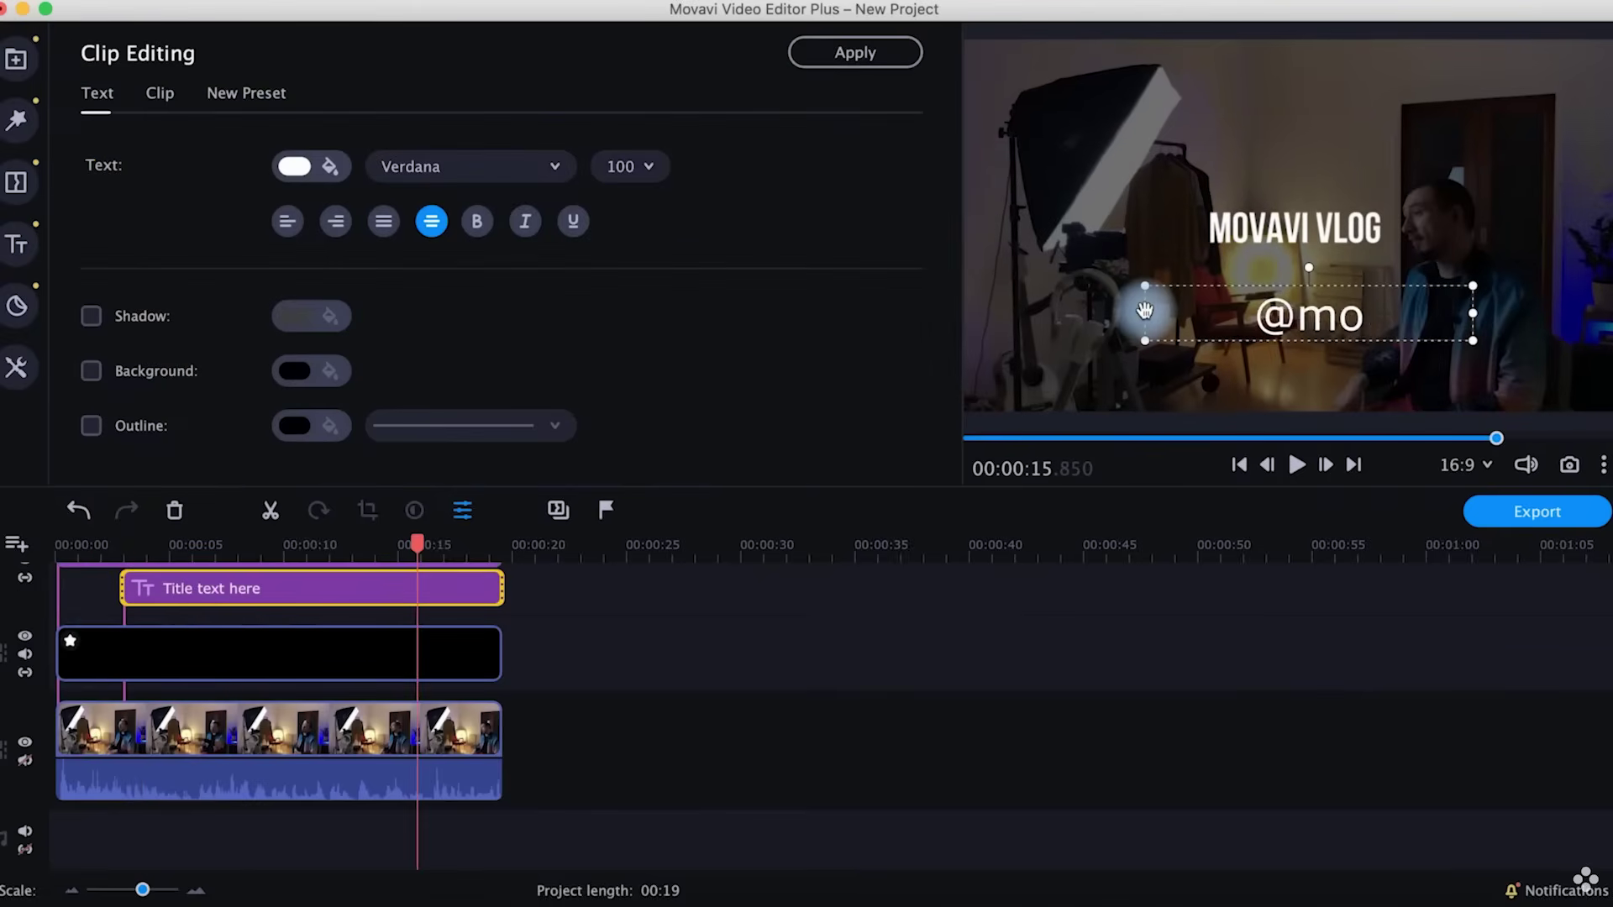